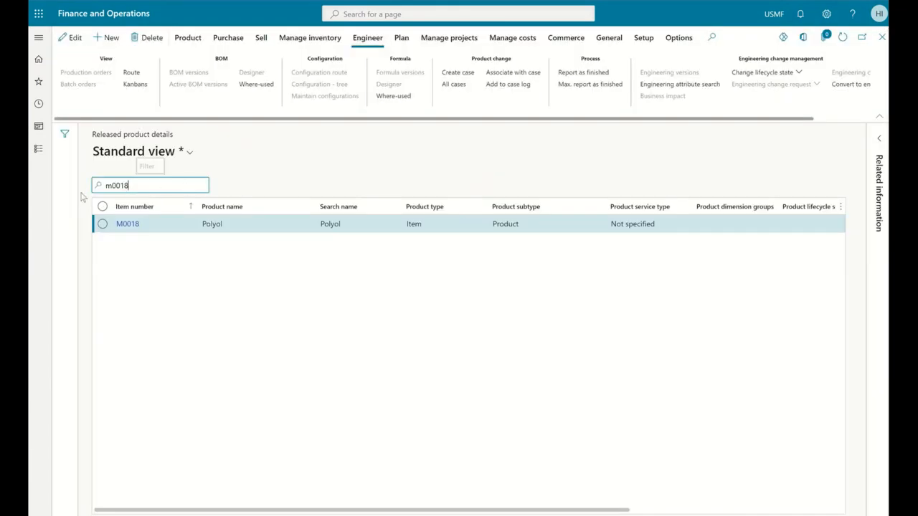
Step: Filter the released products by item number ecm_afp and open the Acoustic Foam Product record
{"action": "key", "text": "ctrl+a"}
{"action": "type", "text": "ecm_afp"}
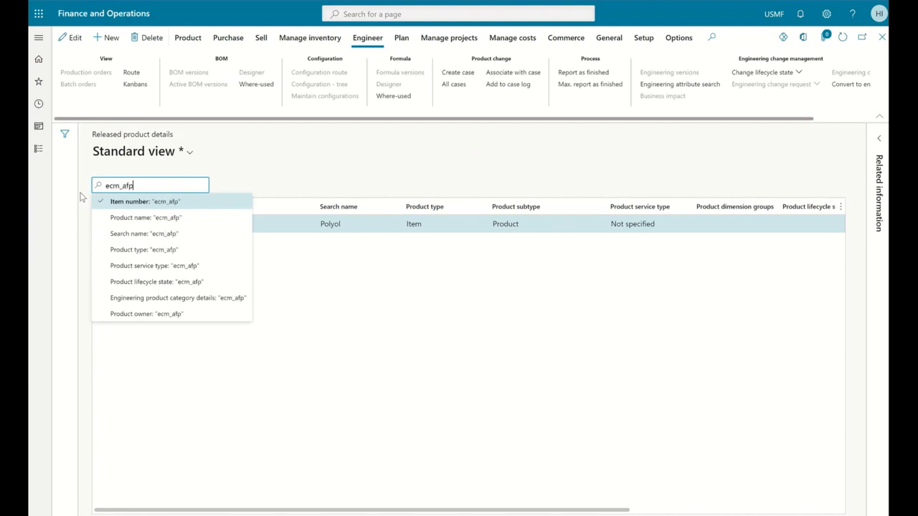
{"action": "key", "text": "Return"}
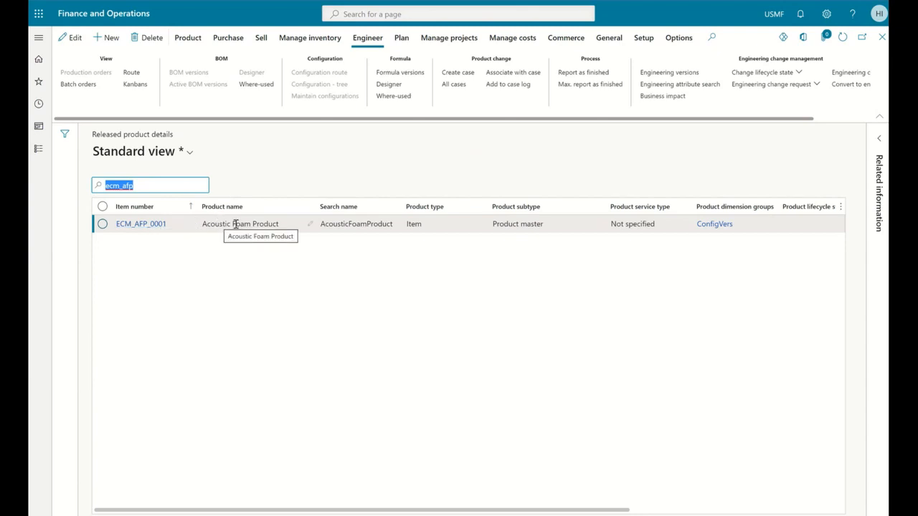
{"action": "left_click", "coordinate": [159, 228]}
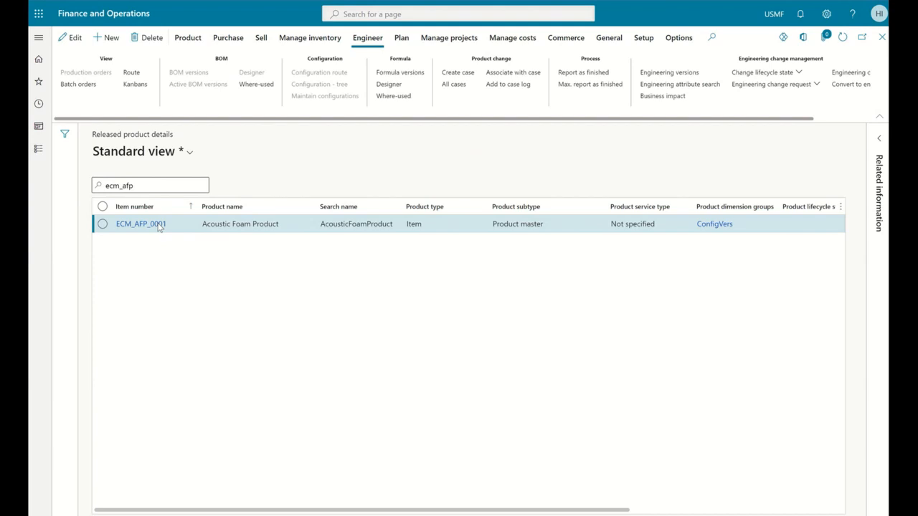
{"action": "left_click", "coordinate": [159, 225]}
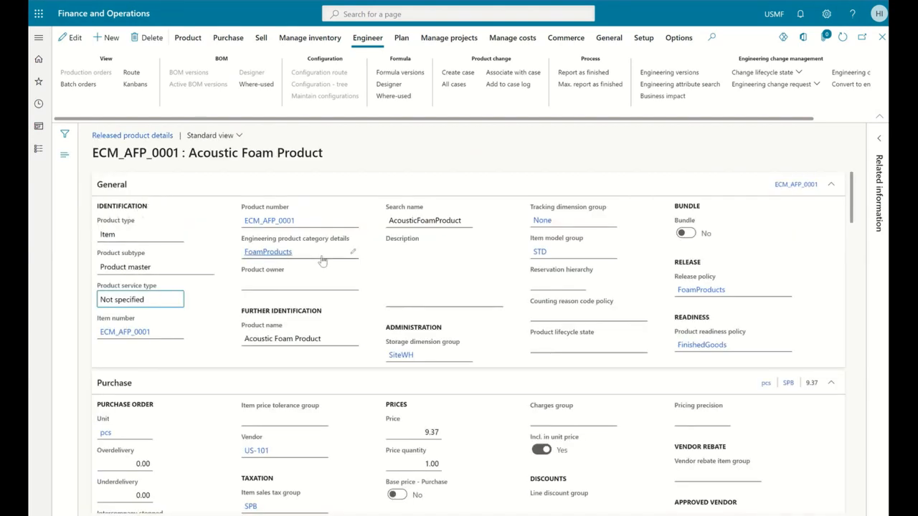
Step: Examine the FoamProducts engineering product category details, including its product dimension group and release policy
{"action": "mouse_move", "coordinate": [301, 257]}
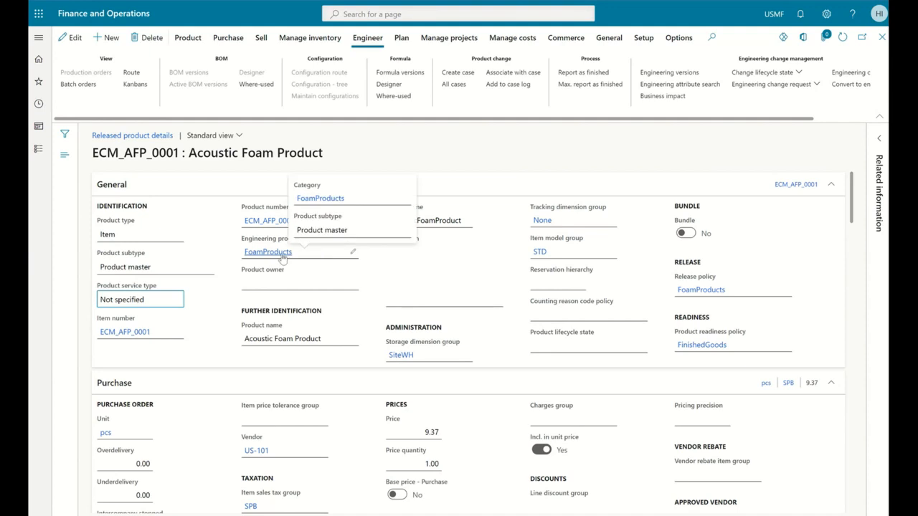
{"action": "left_click", "coordinate": [284, 258]}
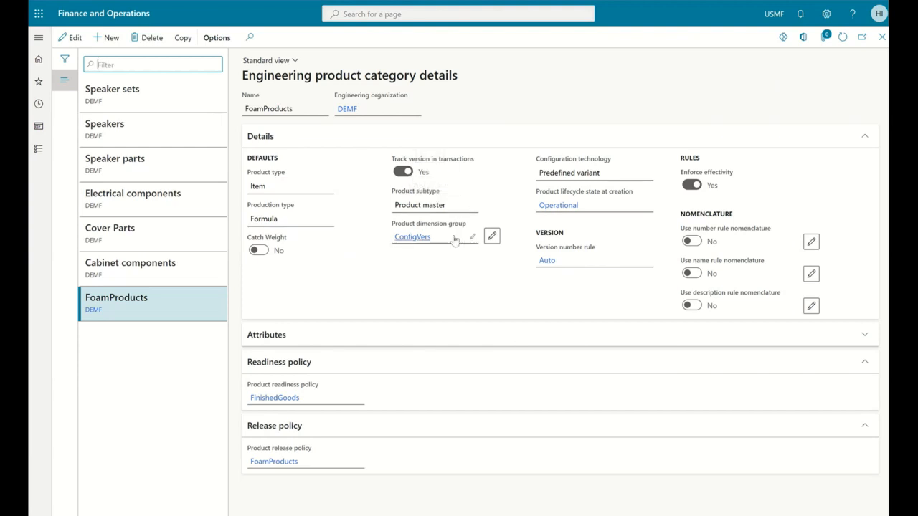
{"action": "mouse_move", "coordinate": [454, 240]}
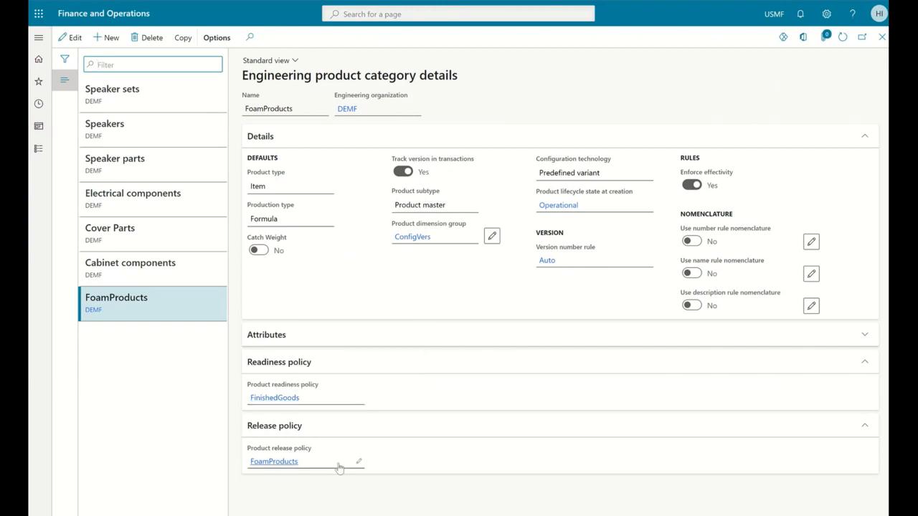
{"action": "mouse_move", "coordinate": [340, 468]}
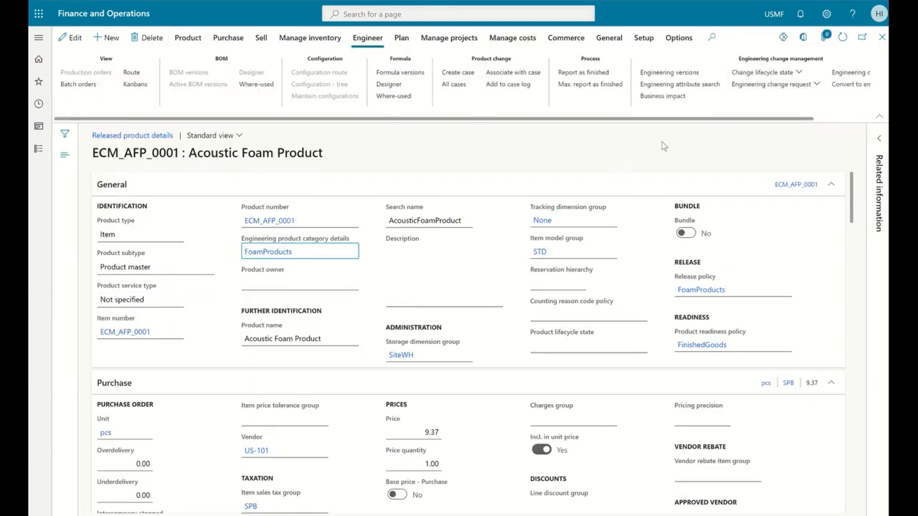
Step: Examine the formula lines of the product's engineering version V-01, then return to the released products list
{"action": "left_click", "coordinate": [691, 76]}
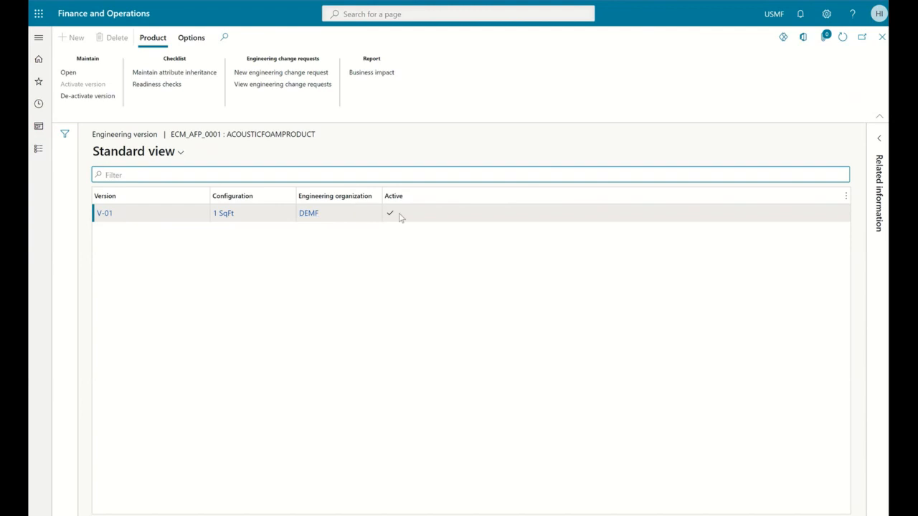
{"action": "left_click", "coordinate": [105, 214]}
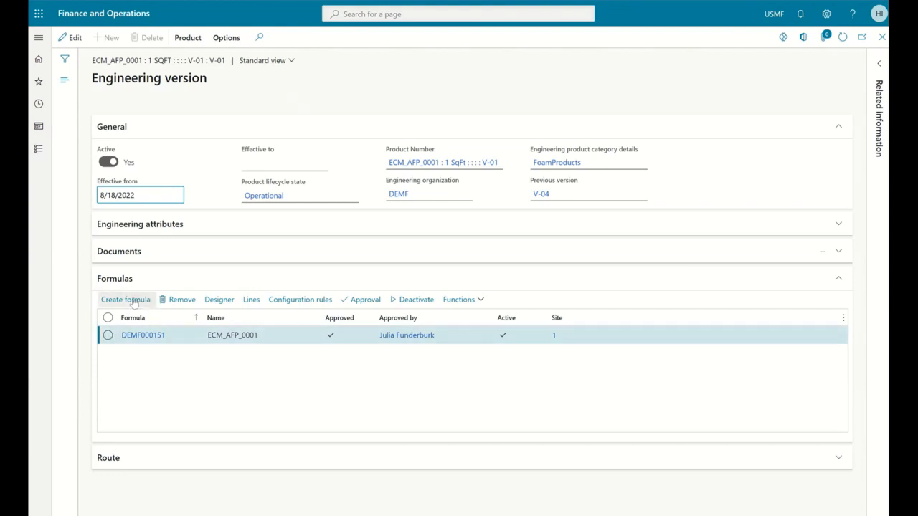
{"action": "left_click", "coordinate": [251, 301]}
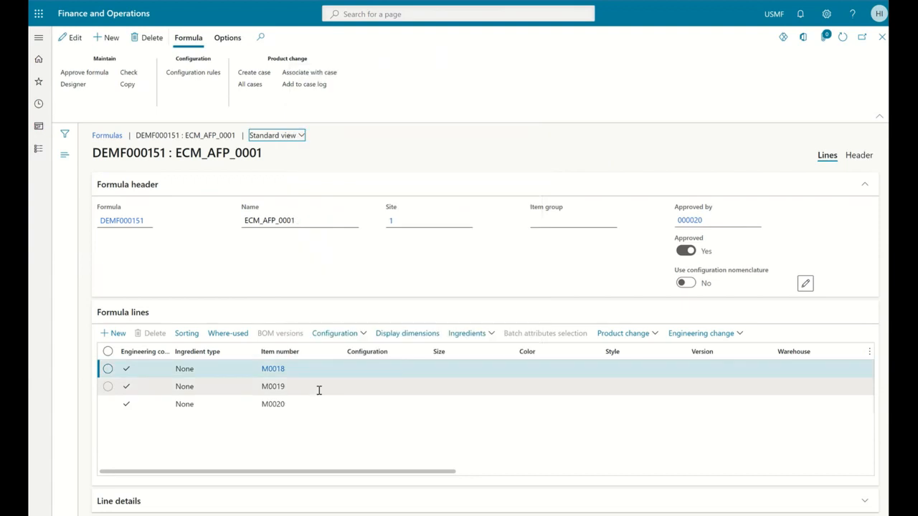
{"action": "mouse_move", "coordinate": [319, 390]}
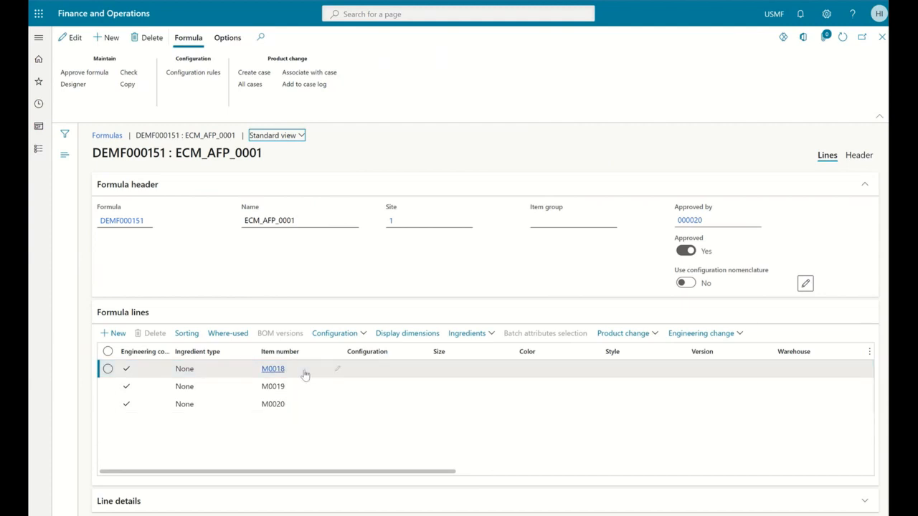
{"action": "mouse_move", "coordinate": [304, 374]}
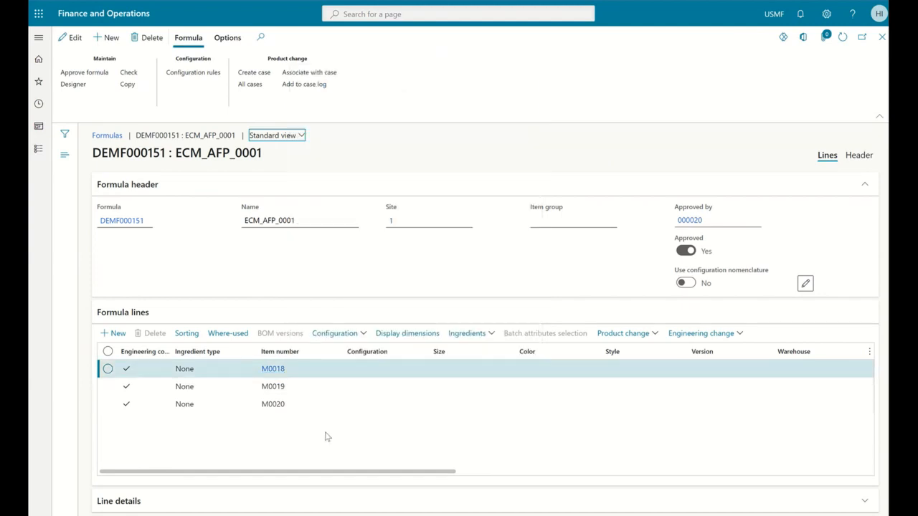
{"action": "left_click", "coordinate": [882, 37]}
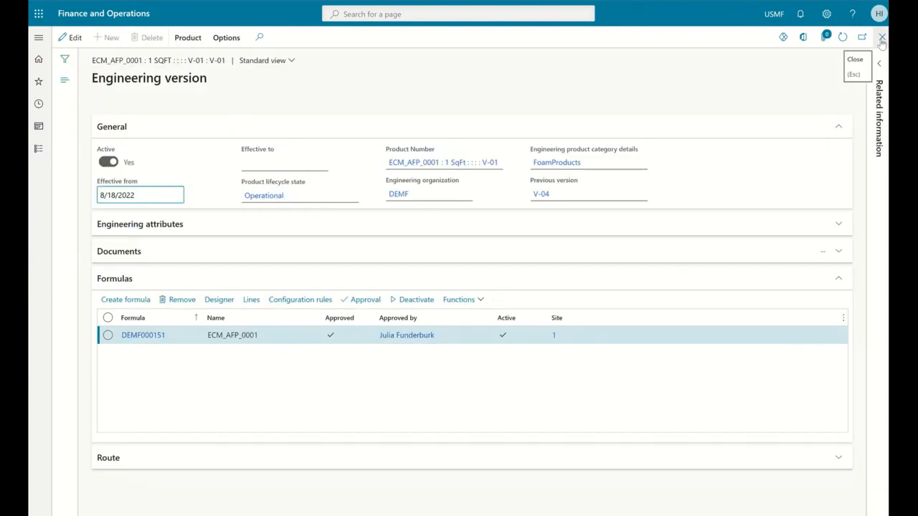
{"action": "left_click", "coordinate": [881, 38]}
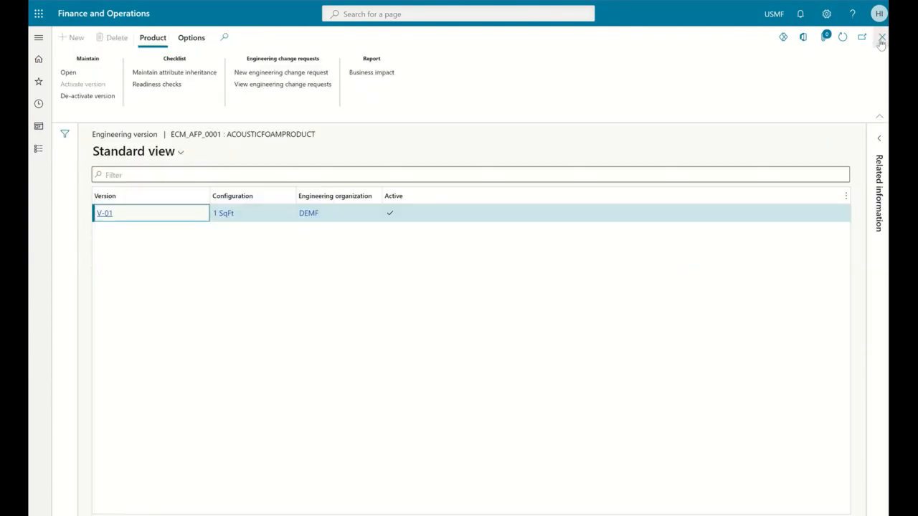
{"action": "left_click", "coordinate": [881, 38]}
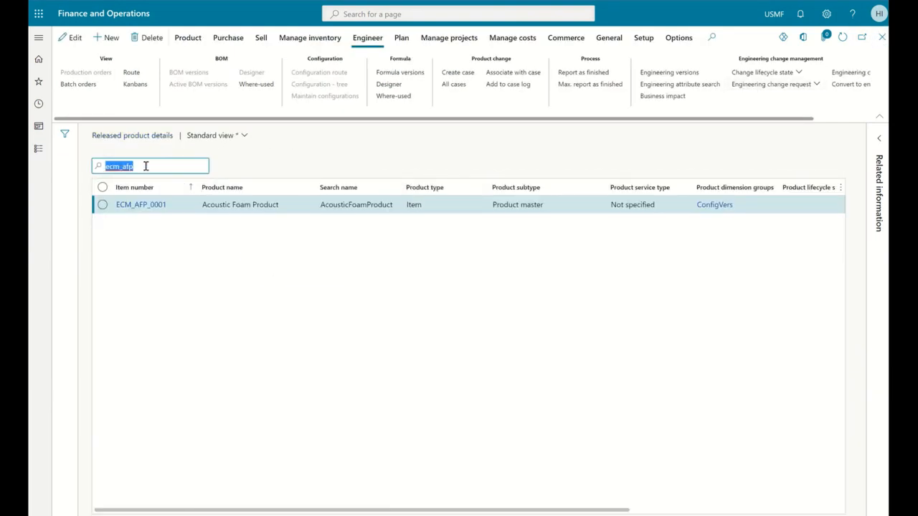
Step: Filter the released products by item number m0018 and check where it is used, selecting BOM DEMF000151
{"action": "left_click_drag", "start_coordinate": [146, 166], "coordinate": [99, 172]}
{"action": "type", "text": "m0"}
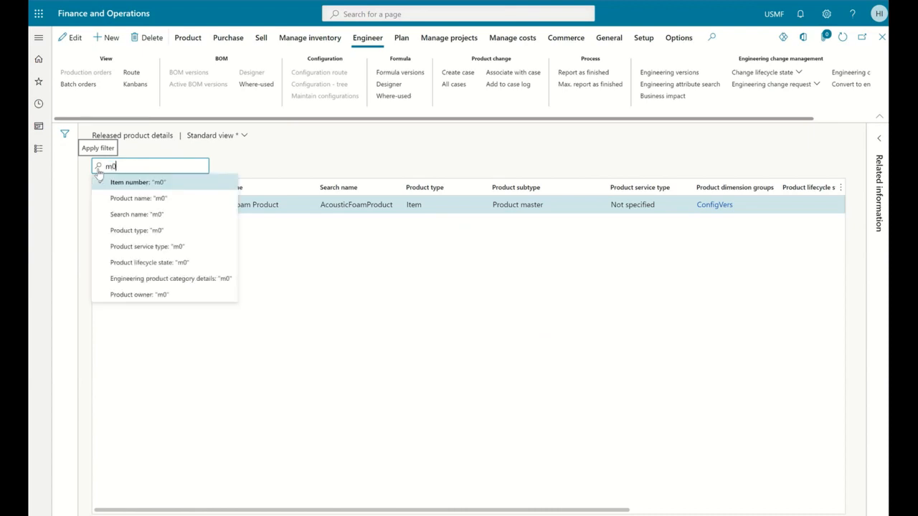
{"action": "type", "text": "018"}
{"action": "key", "text": "Return"}
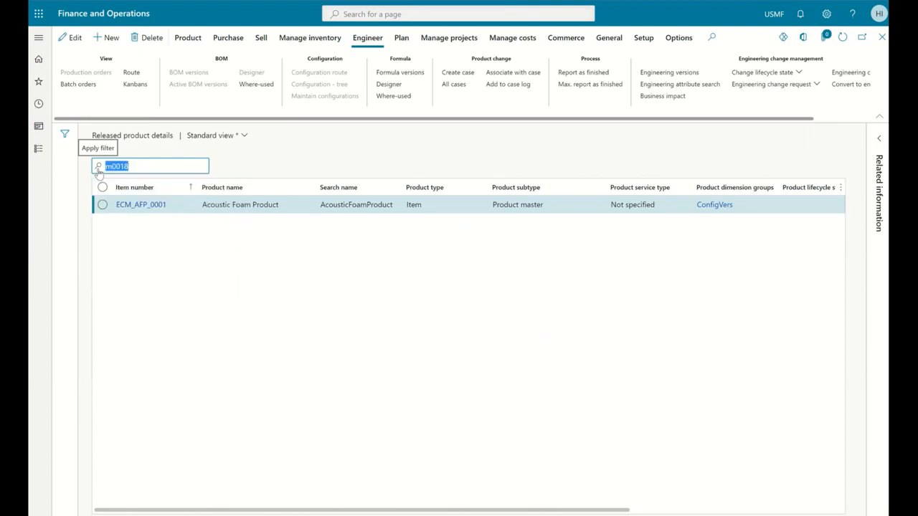
{"action": "left_click", "coordinate": [263, 87]}
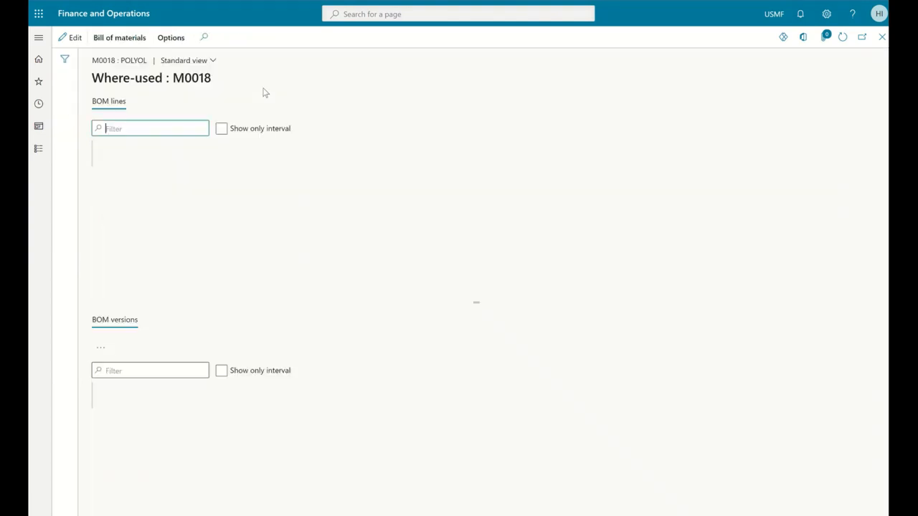
{"action": "left_click", "coordinate": [176, 184]}
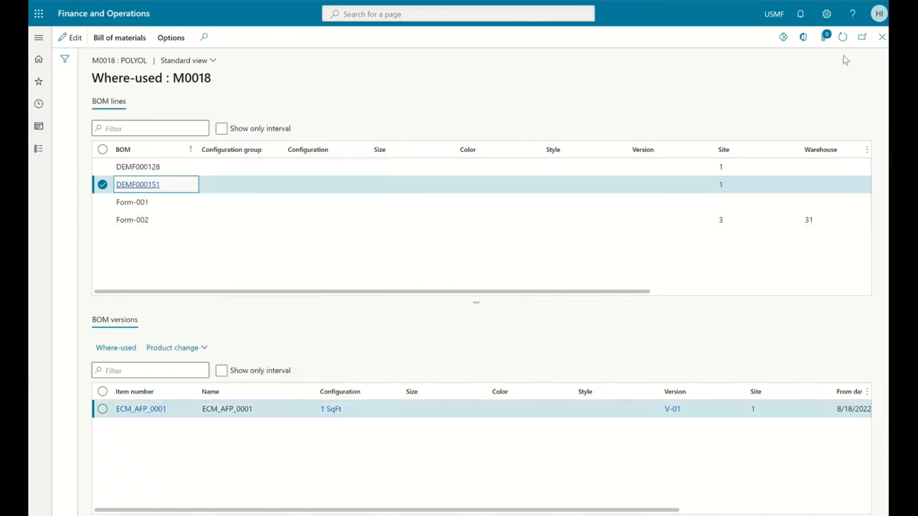
{"action": "left_click", "coordinate": [881, 38]}
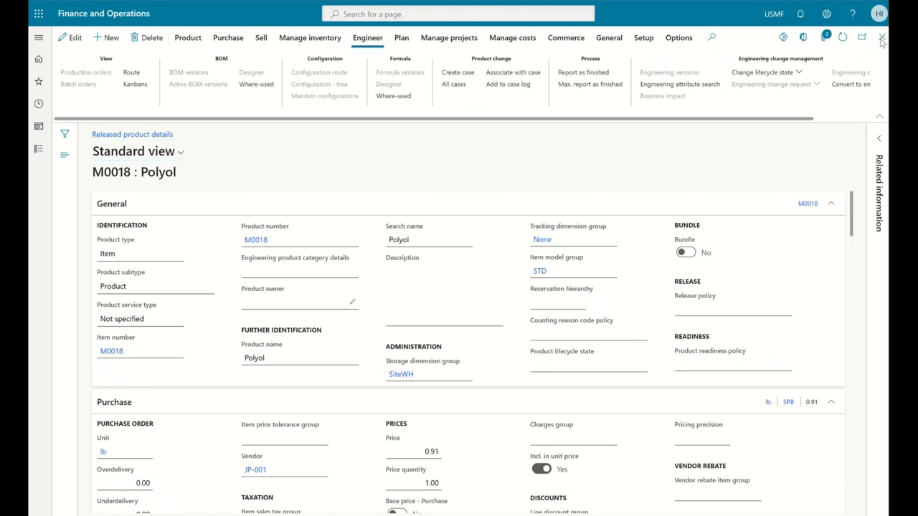
{"action": "left_click", "coordinate": [877, 40]}
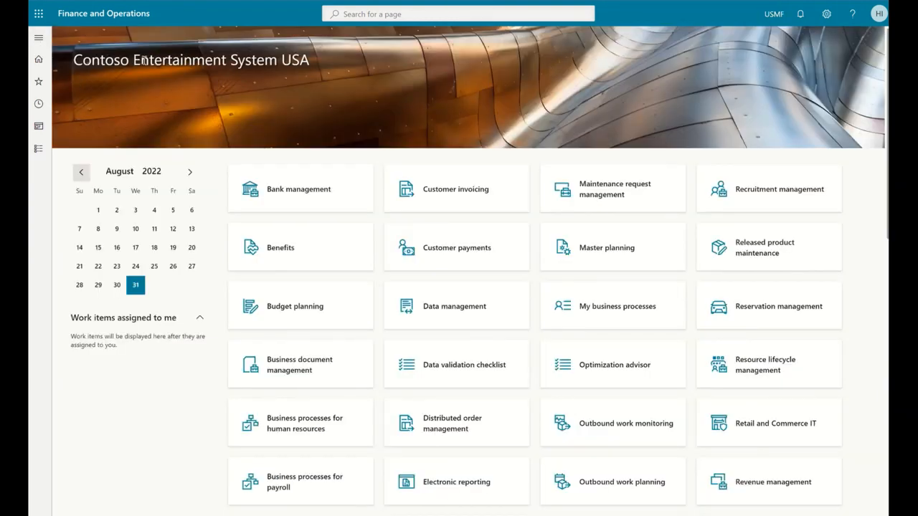
Step: Start a new engineering change request in the Engineering change management module
{"action": "left_click", "coordinate": [39, 40]}
{"action": "left_click", "coordinate": [77, 436]}
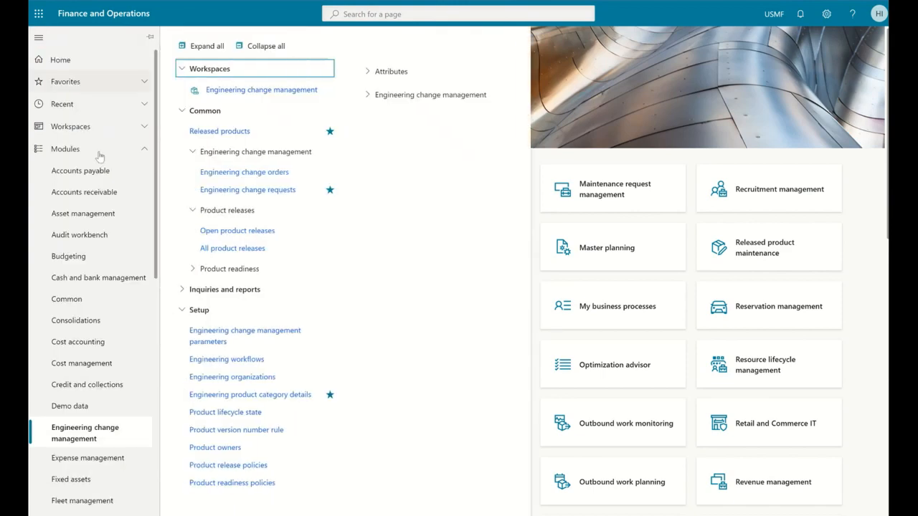
{"action": "left_click", "coordinate": [258, 190]}
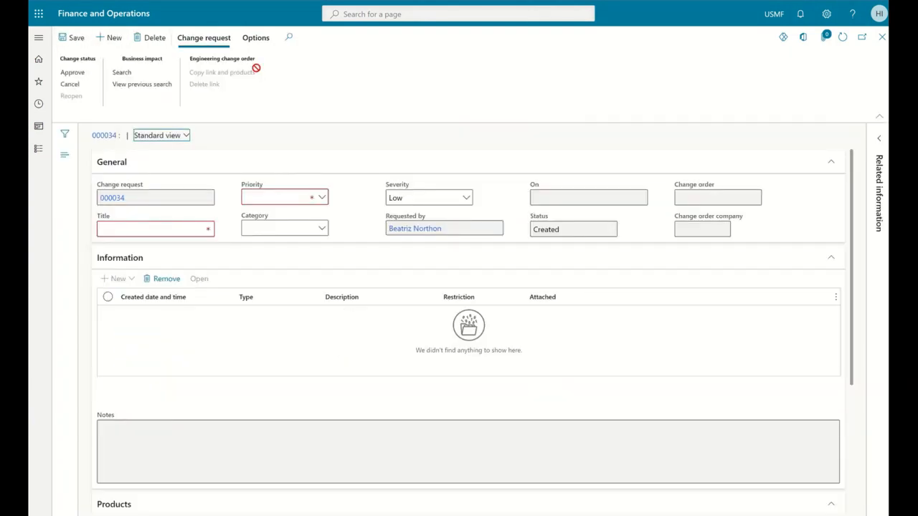
Step: Title the change request "Replace Component for ECM_AFP_0001"
{"action": "left_click", "coordinate": [136, 228]}
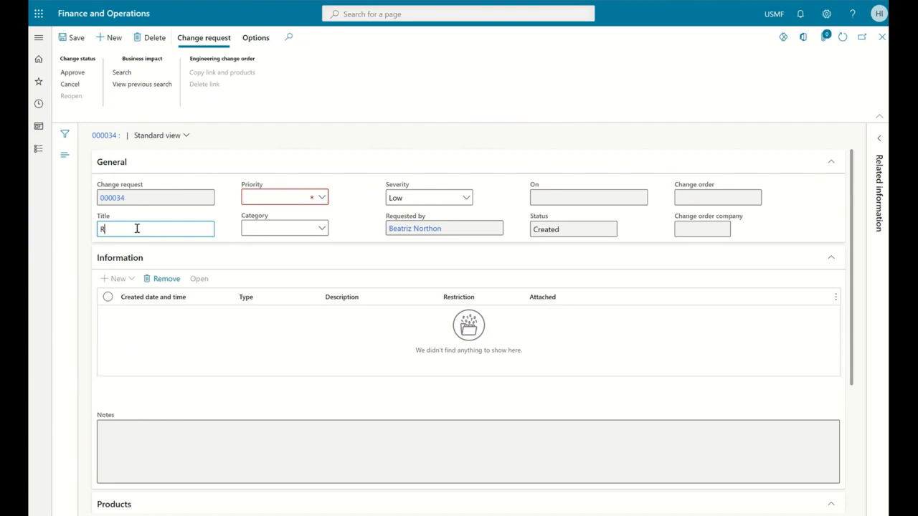
{"action": "type", "text": "Replace"}
{"action": "type", "text": " Component"}
{"action": "type", "text": " for ECM_AFP_0001"}
{"action": "key", "text": "Tab"}
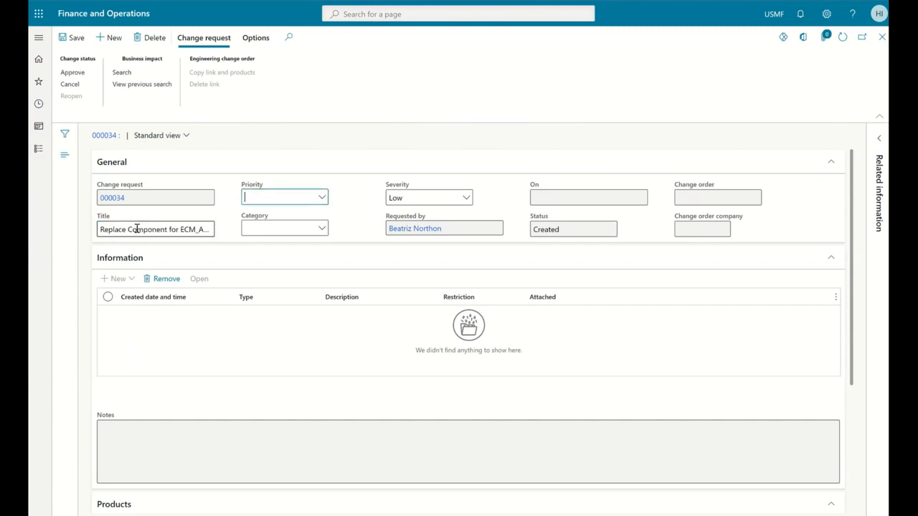
Step: Set the change request's priority to Routine, category to Change and severity to Medium, and save it
{"action": "left_click", "coordinate": [324, 202]}
{"action": "left_click", "coordinate": [273, 248]}
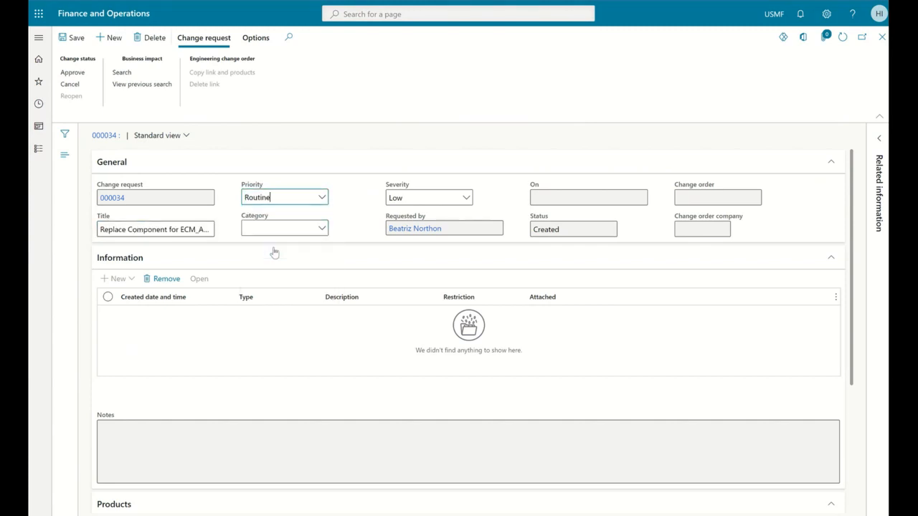
{"action": "left_click", "coordinate": [322, 231]}
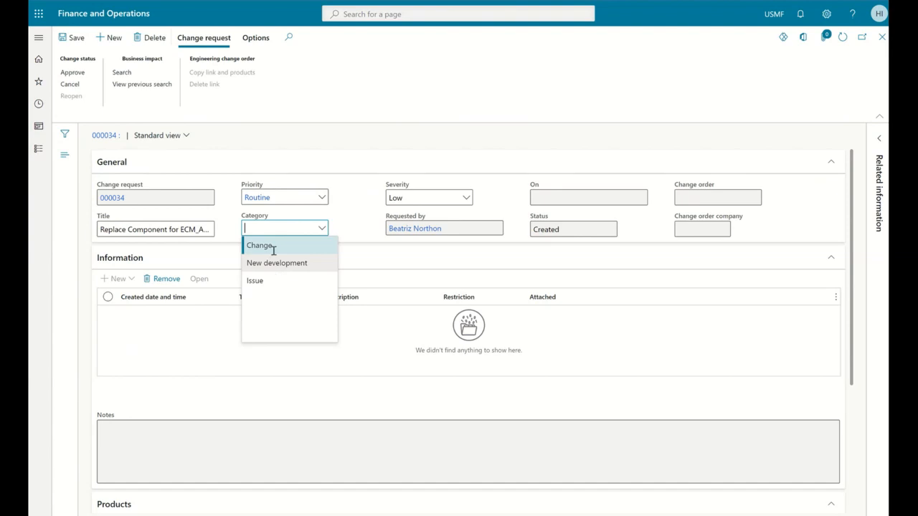
{"action": "left_click", "coordinate": [273, 247]}
{"action": "left_click", "coordinate": [465, 200]}
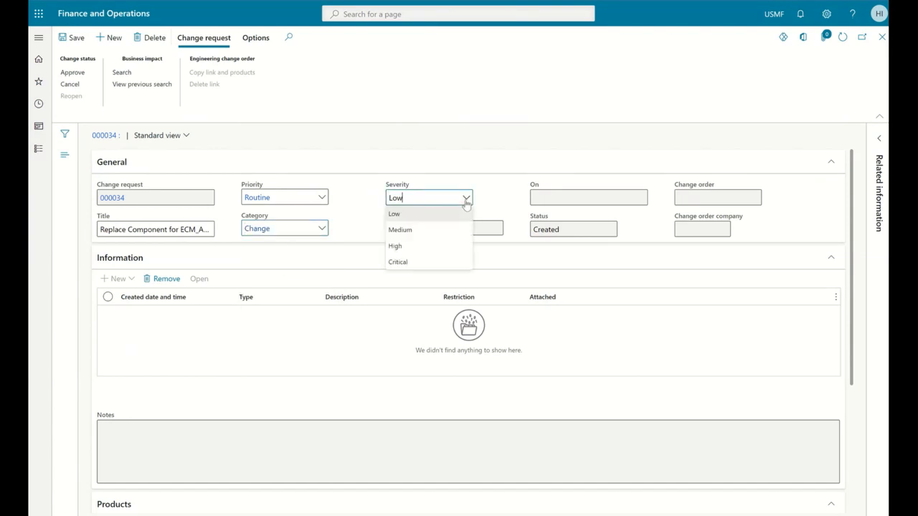
{"action": "left_click", "coordinate": [423, 230]}
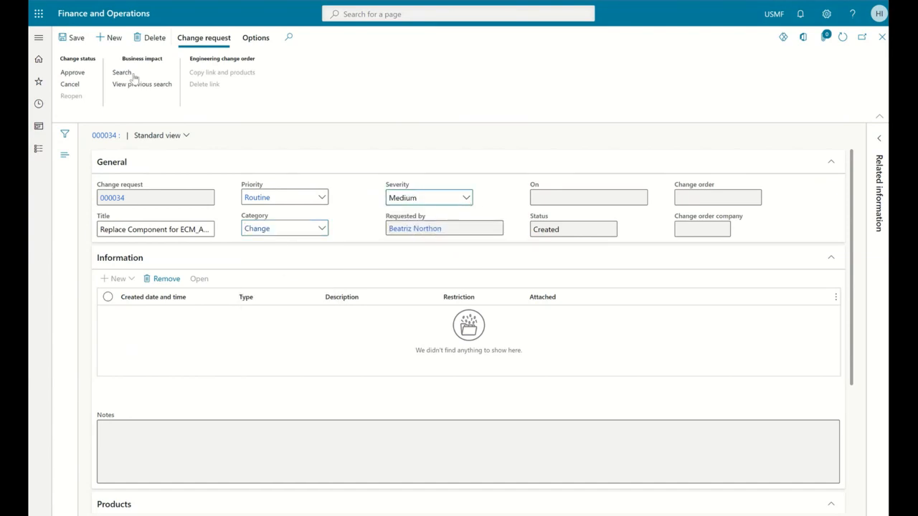
{"action": "left_click", "coordinate": [76, 39]}
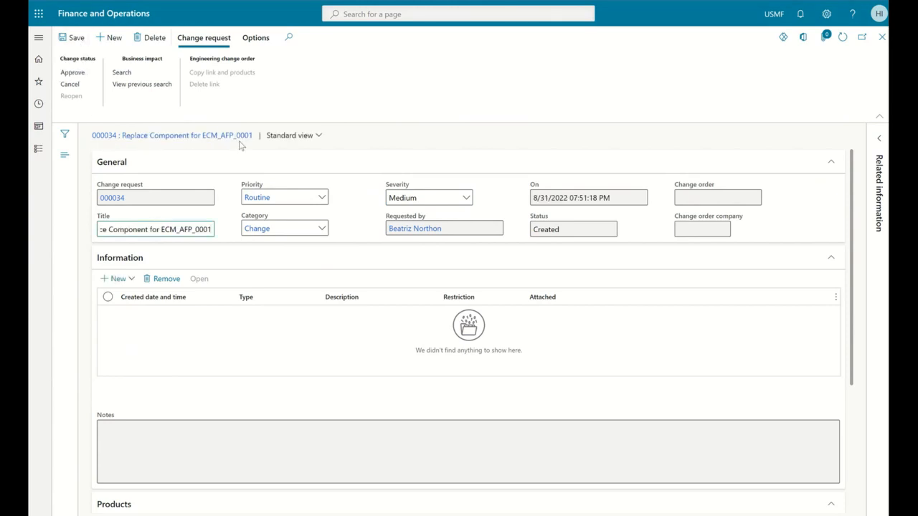
Step: Add an information note described as "Replace Polyol" with the note text "Replace Polyol with Lignin"
{"action": "left_click", "coordinate": [133, 282]}
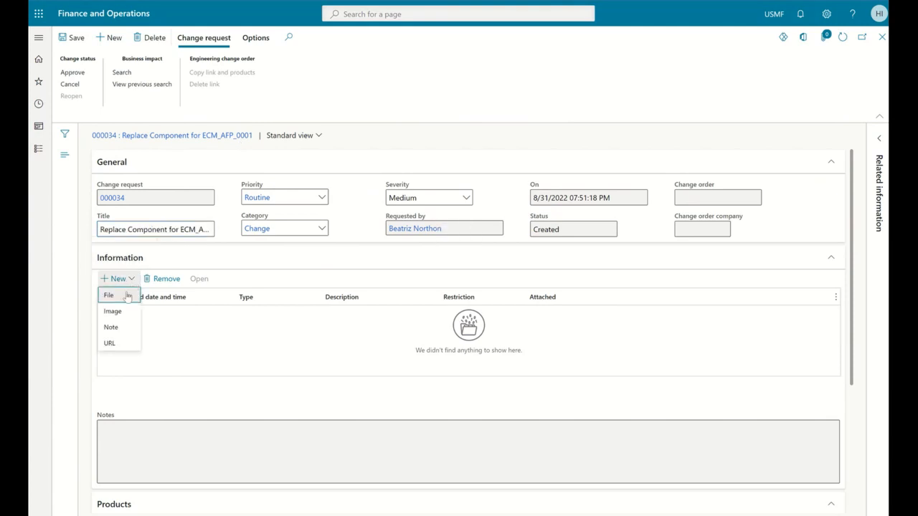
{"action": "left_click", "coordinate": [120, 331]}
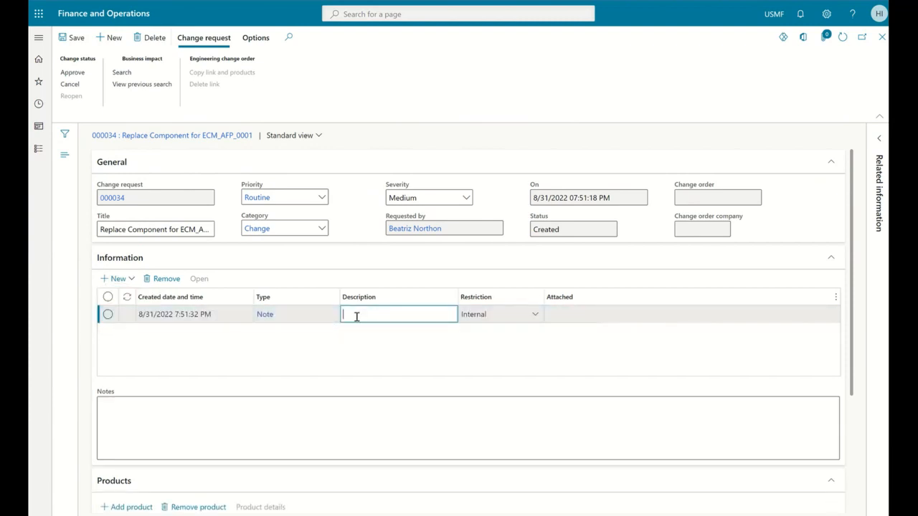
{"action": "type", "text": "Replace Polyol"}
{"action": "left_click", "coordinate": [255, 406]}
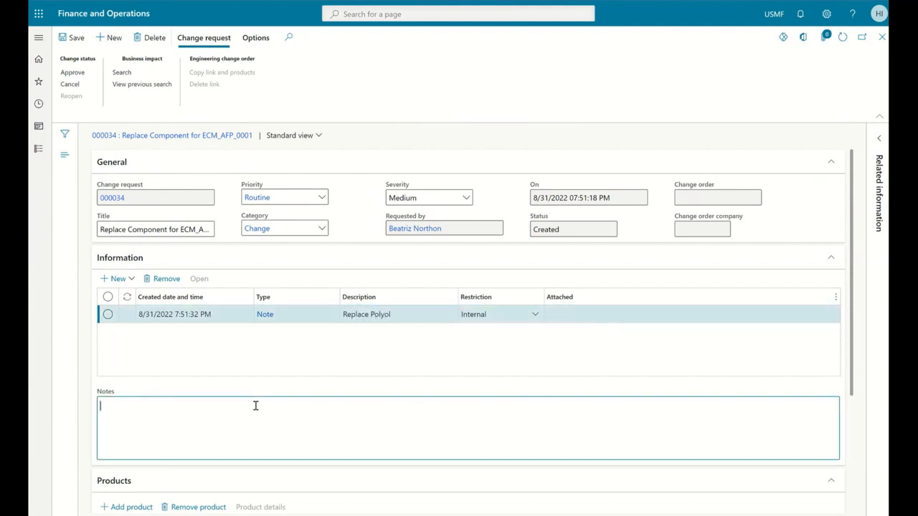
{"action": "type", "text": "Replace Polyol with Lignin"}
{"action": "scroll", "coordinate": [255, 405], "scroll_direction": "down", "scroll_amount": 1}
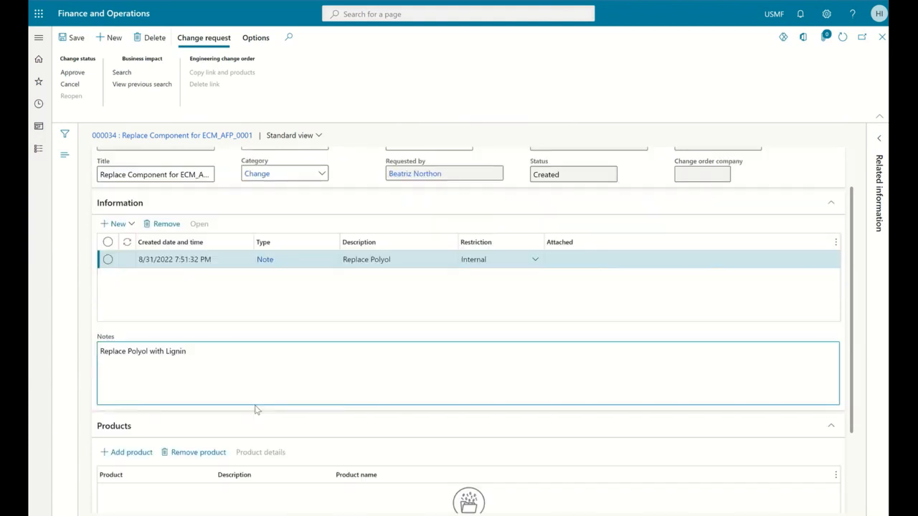
Step: Add product ECM_AFP_0001, size 1 SqFt, version V-01, to the change request's products and save the request
{"action": "scroll", "coordinate": [255, 409], "scroll_direction": "down", "scroll_amount": 1}
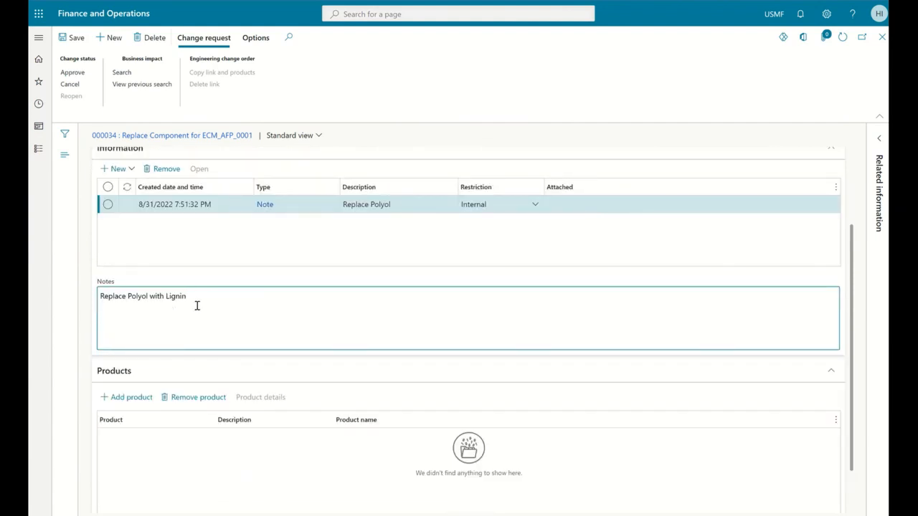
{"action": "scroll", "coordinate": [197, 305], "scroll_direction": "down", "scroll_amount": 2}
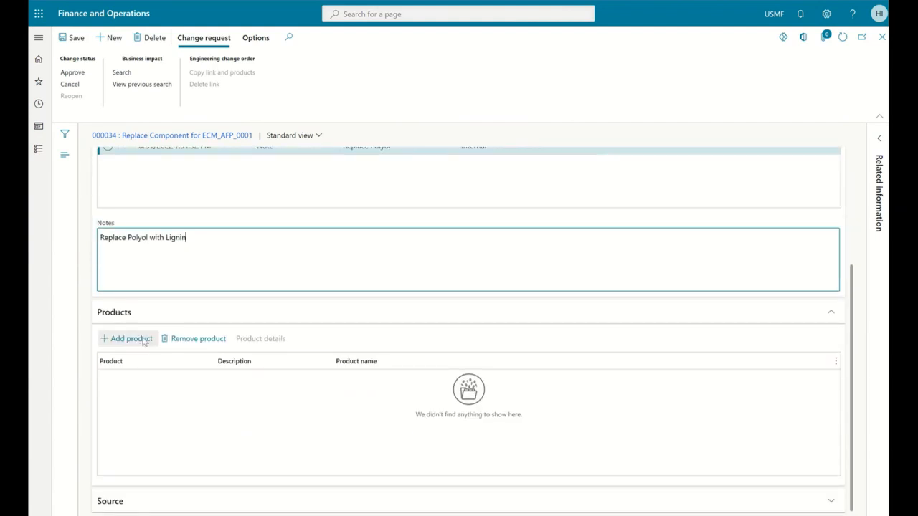
{"action": "left_click", "coordinate": [141, 341]}
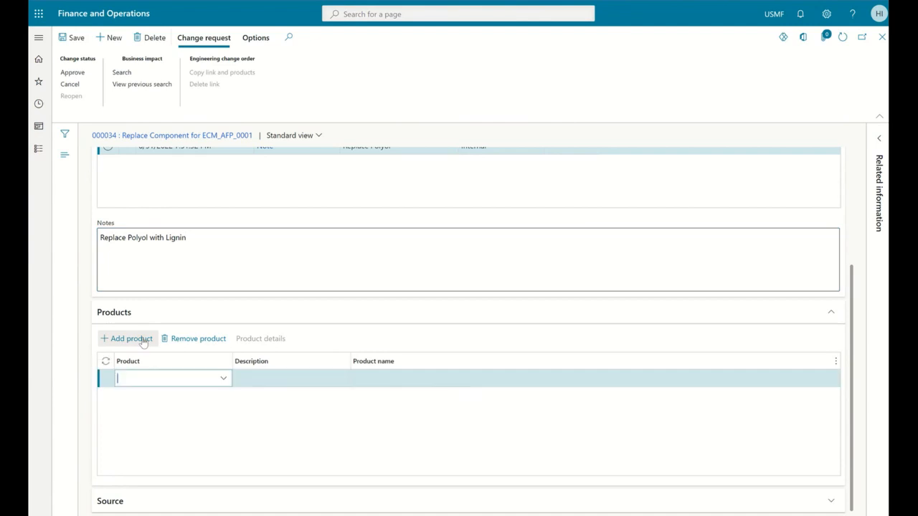
{"action": "left_click", "coordinate": [223, 380]}
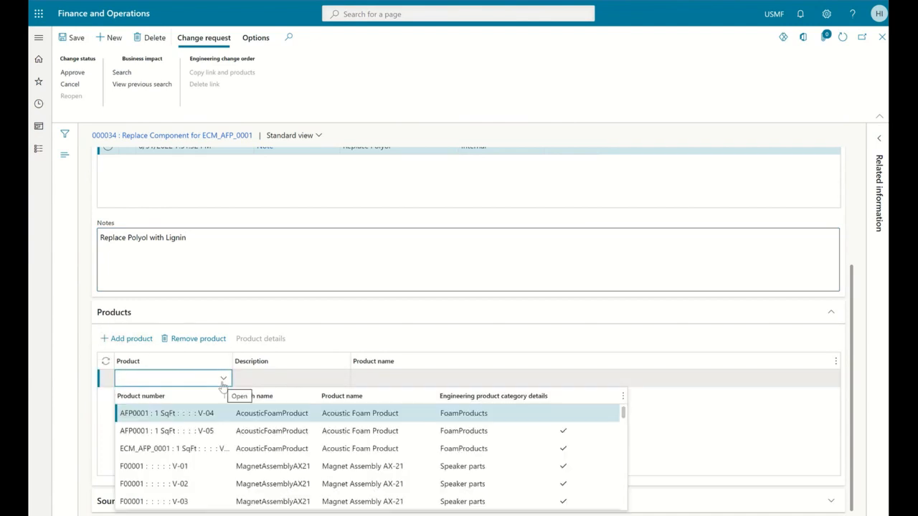
{"action": "left_click", "coordinate": [192, 449]}
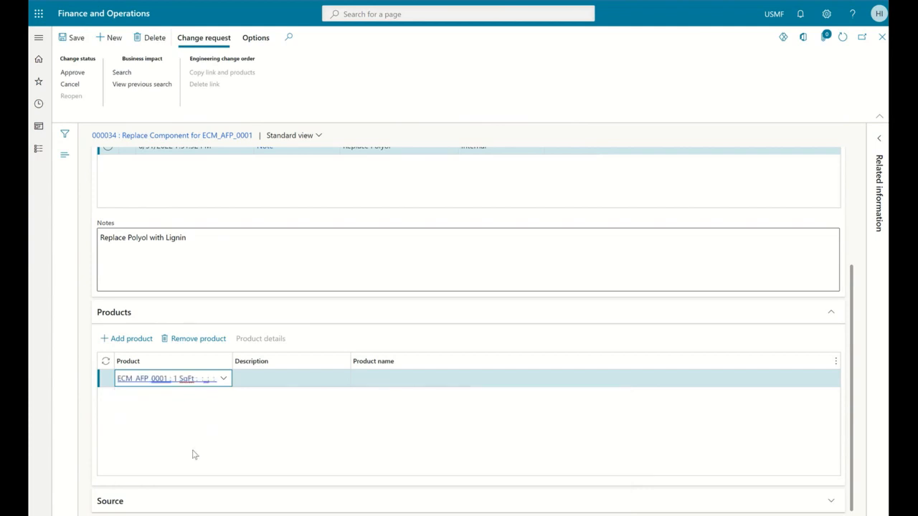
{"action": "left_click", "coordinate": [72, 37]}
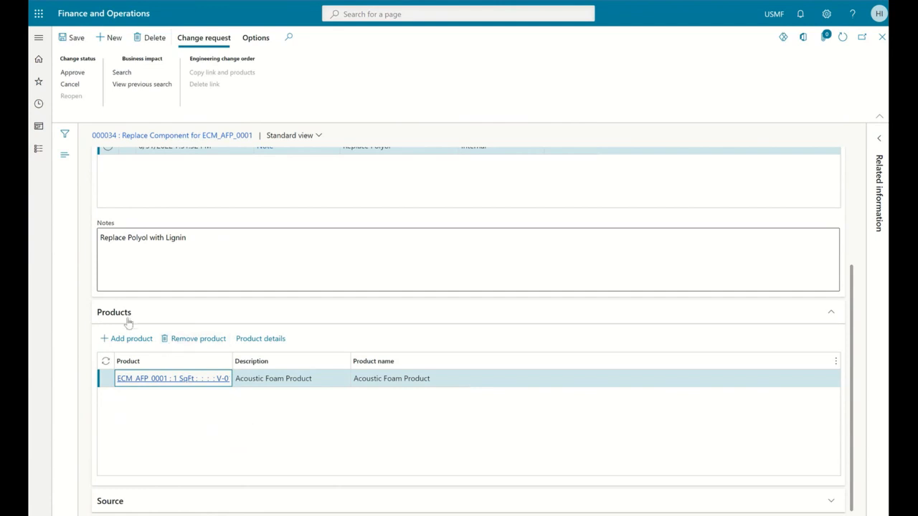
{"action": "scroll", "coordinate": [127, 323], "scroll_direction": "up", "scroll_amount": 3}
{"action": "scroll", "coordinate": [135, 254], "scroll_direction": "up", "scroll_amount": 2}
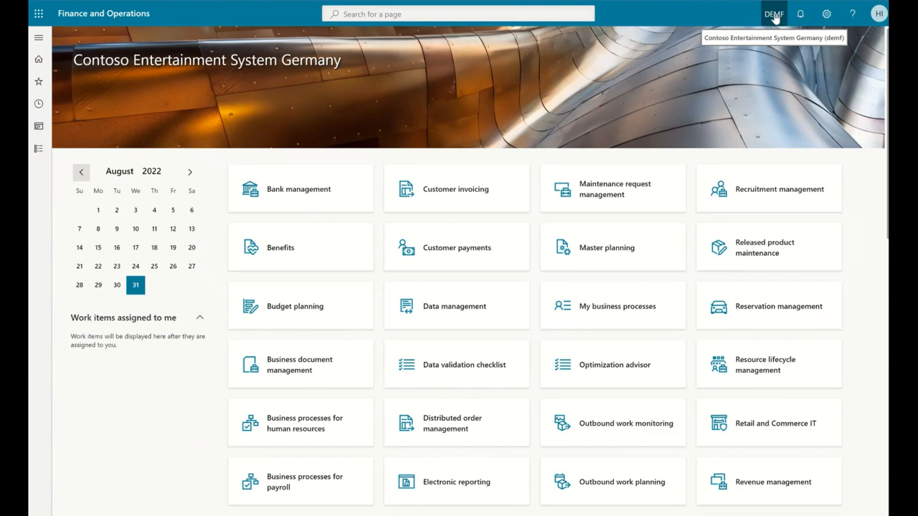
Step: In the DEMF company, open the engineering change request titled "Replace Component for ECM_AFP_0001"
{"action": "left_click", "coordinate": [38, 37]}
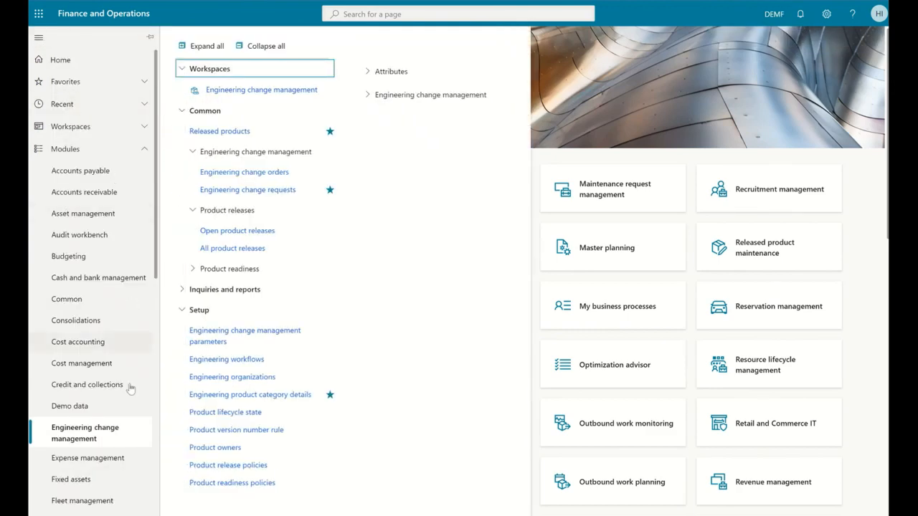
{"action": "left_click", "coordinate": [263, 192]}
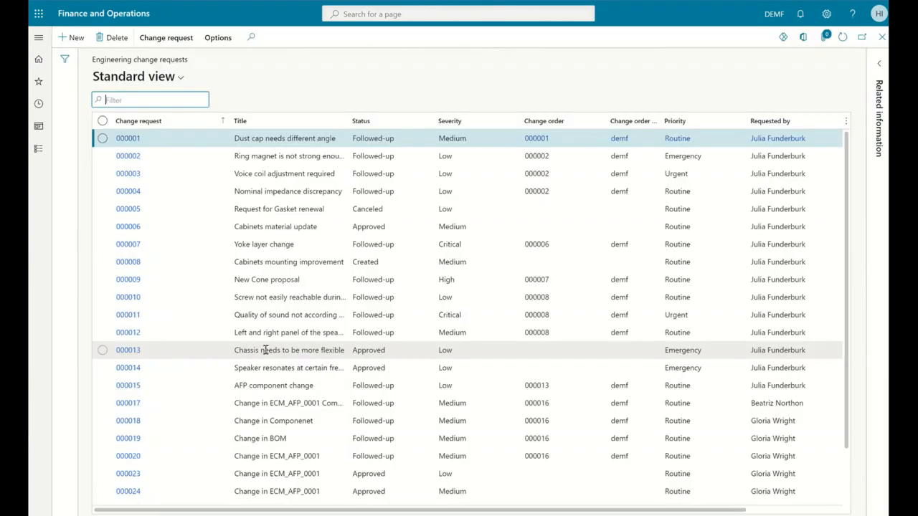
{"action": "scroll", "coordinate": [265, 348], "scroll_direction": "down", "scroll_amount": 3}
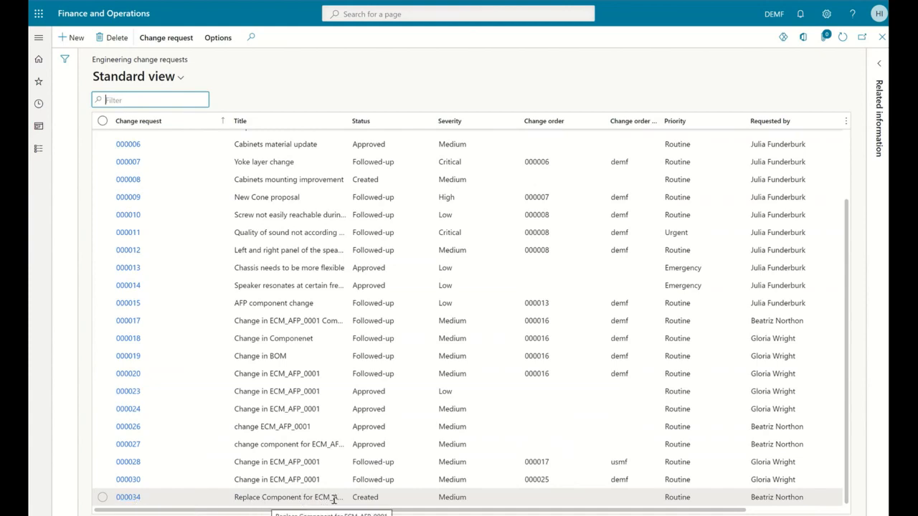
{"action": "left_click", "coordinate": [133, 498]}
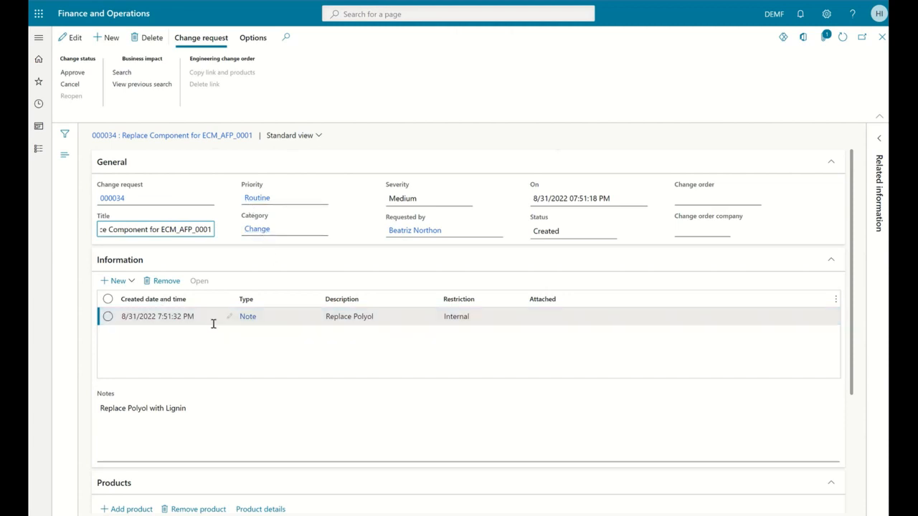
Step: Review the change request's information note and its listed product, and approve the request
{"action": "left_click", "coordinate": [343, 321]}
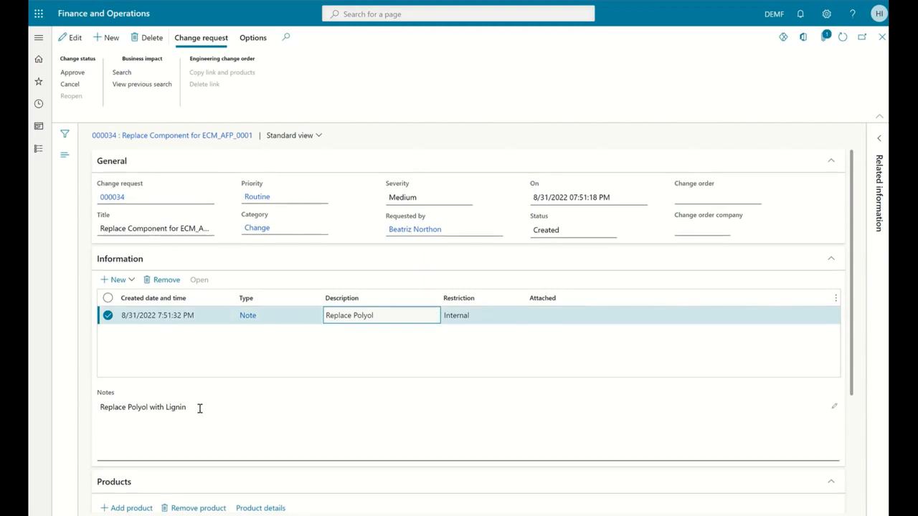
{"action": "scroll", "coordinate": [199, 409], "scroll_direction": "down", "scroll_amount": 3}
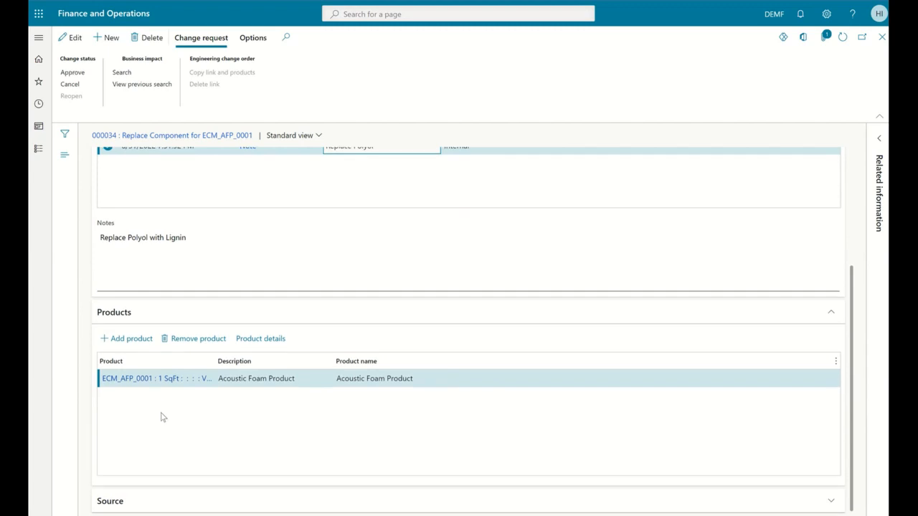
{"action": "scroll", "coordinate": [161, 412], "scroll_direction": "up", "scroll_amount": 3}
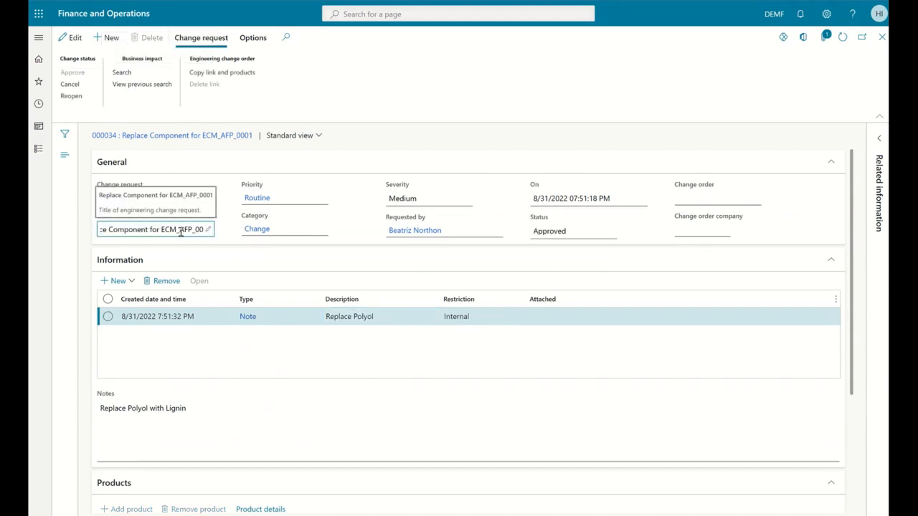
Step: Search the request's business impact on open transactions, block the affected sales order and notify its responsible person
{"action": "left_click", "coordinate": [133, 74]}
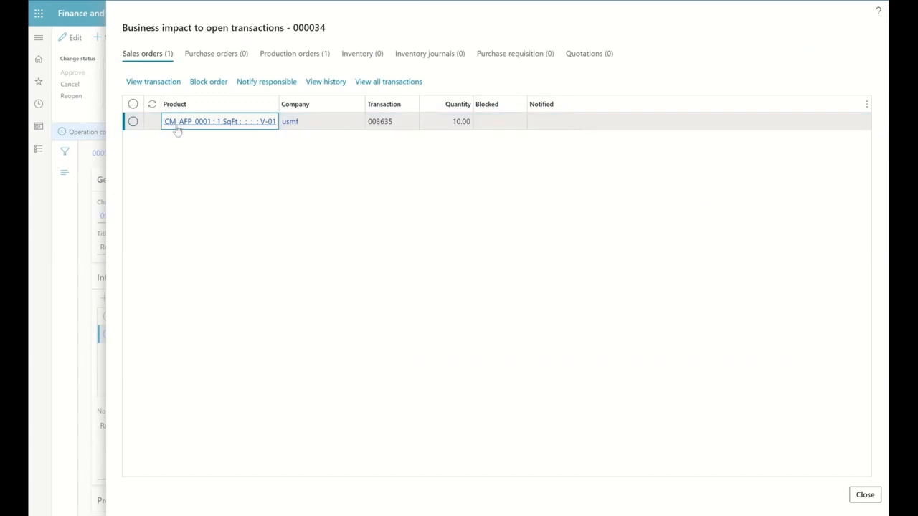
{"action": "left_click", "coordinate": [399, 121]}
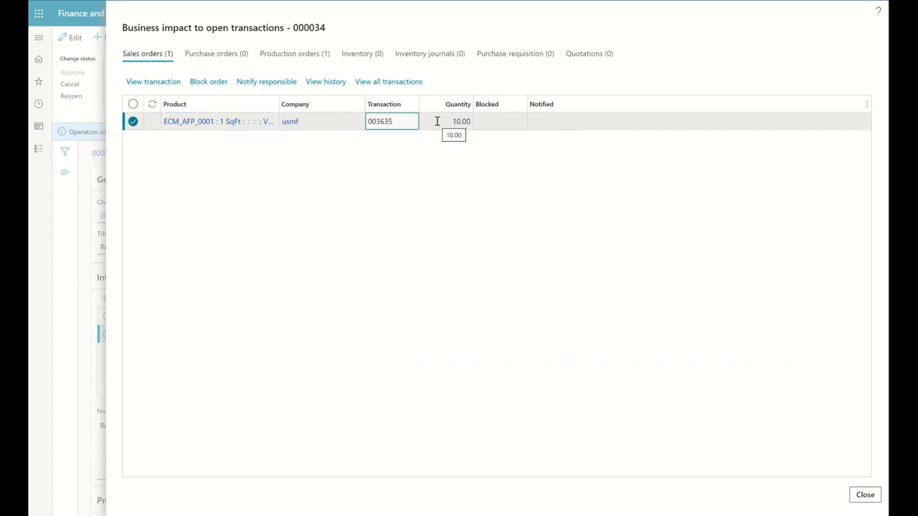
{"action": "left_click", "coordinate": [494, 124]}
{"action": "left_click", "coordinate": [206, 83]}
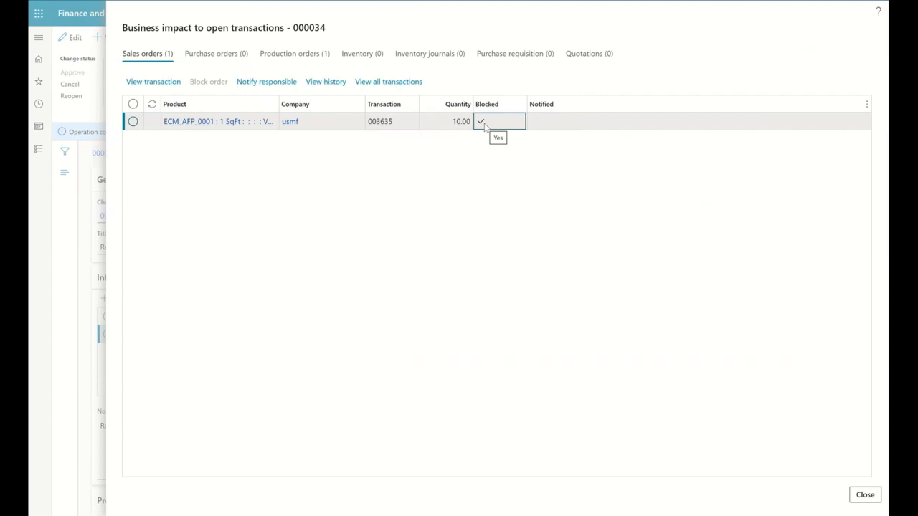
{"action": "left_click", "coordinate": [286, 83]}
Step: Notify production about the affected production order for ECM_AFP_0001 and close the business impact results
{"action": "left_click", "coordinate": [323, 57]}
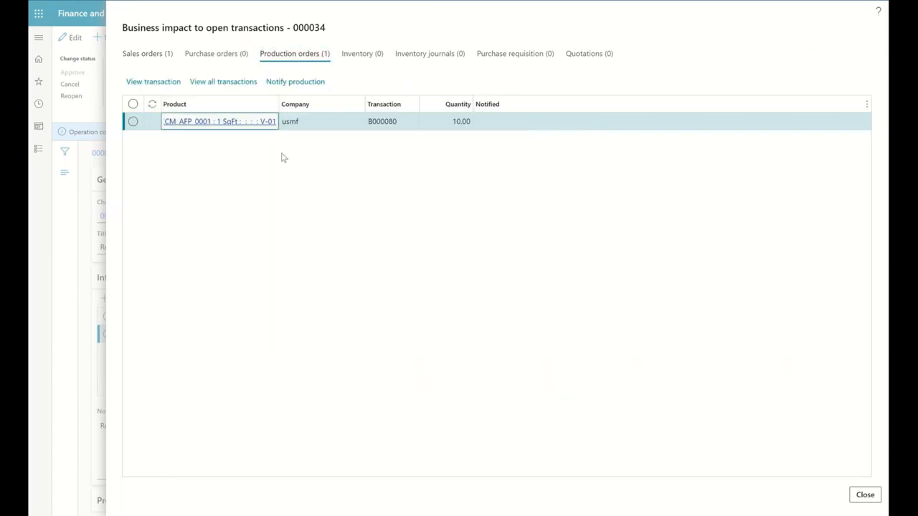
{"action": "left_click", "coordinate": [481, 127]}
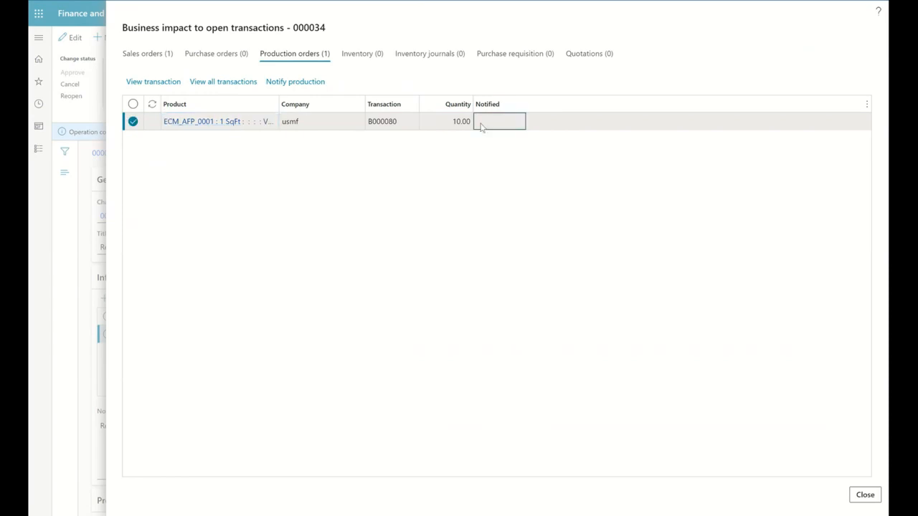
{"action": "left_click", "coordinate": [303, 89]}
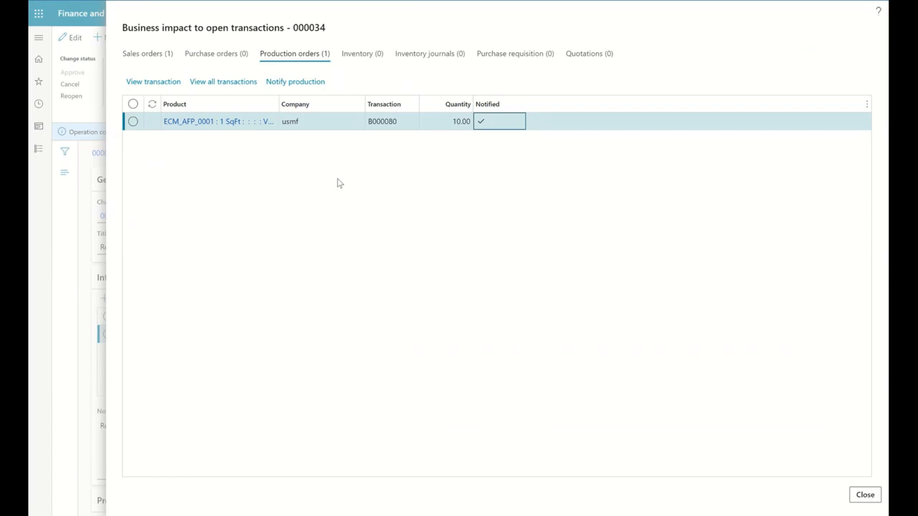
{"action": "left_click", "coordinate": [865, 495]}
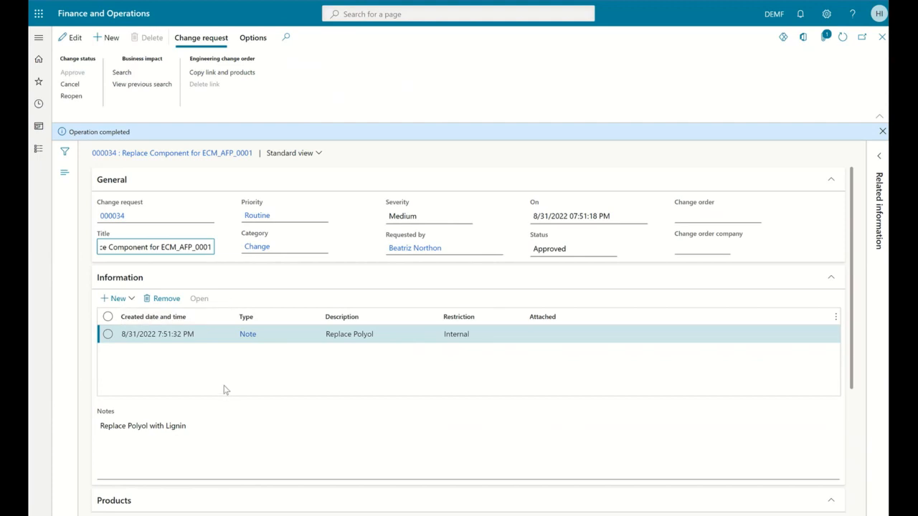
Step: Create an engineering change order from the request by copying its link and products, and review its header, impacted product and product details
{"action": "left_click", "coordinate": [240, 75]}
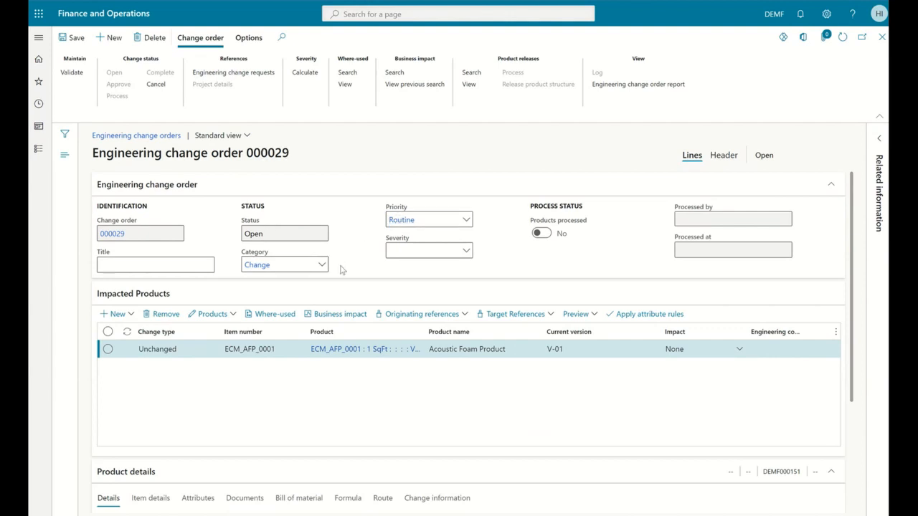
{"action": "scroll", "coordinate": [342, 267], "scroll_direction": "down", "scroll_amount": 1}
{"action": "left_click", "coordinate": [210, 212]}
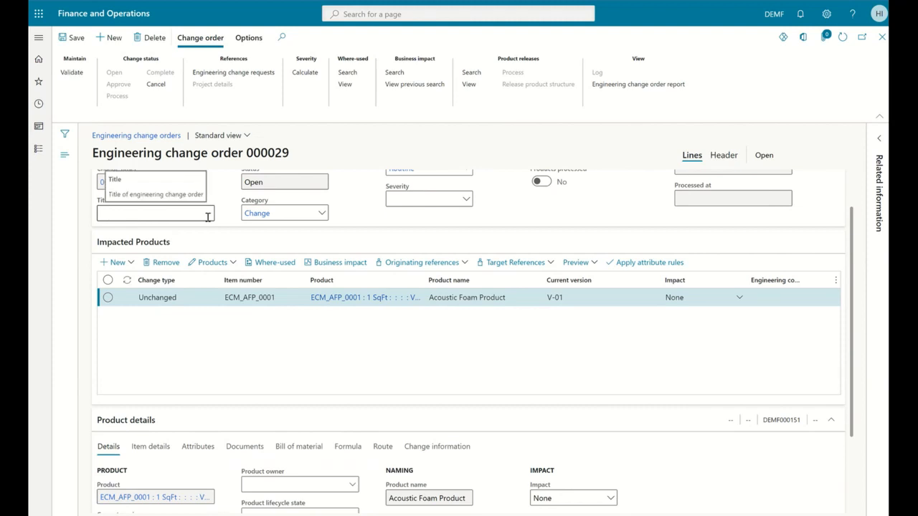
{"action": "left_click", "coordinate": [400, 200]}
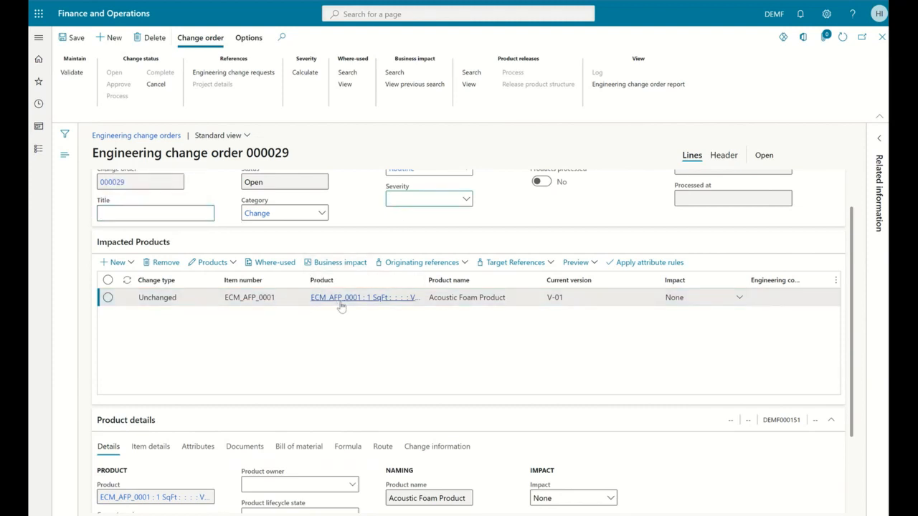
{"action": "mouse_move", "coordinate": [357, 307]}
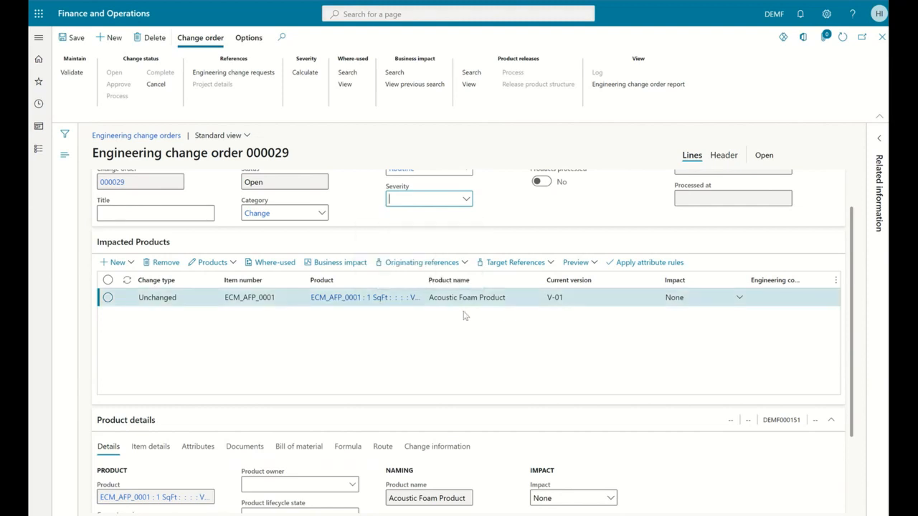
{"action": "scroll", "coordinate": [463, 315], "scroll_direction": "down", "scroll_amount": 1}
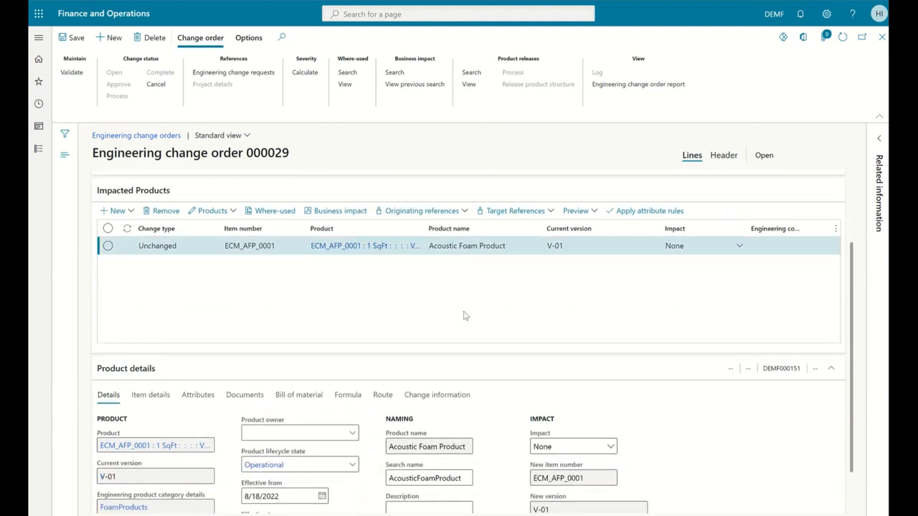
{"action": "scroll", "coordinate": [463, 315], "scroll_direction": "down", "scroll_amount": 1}
{"action": "scroll", "coordinate": [463, 316], "scroll_direction": "up", "scroll_amount": 1}
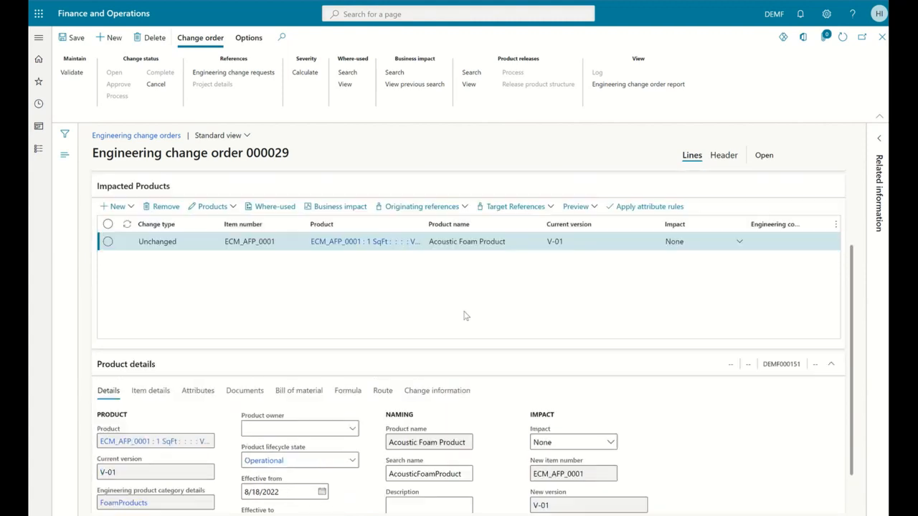
{"action": "scroll", "coordinate": [464, 316], "scroll_direction": "up", "scroll_amount": 2}
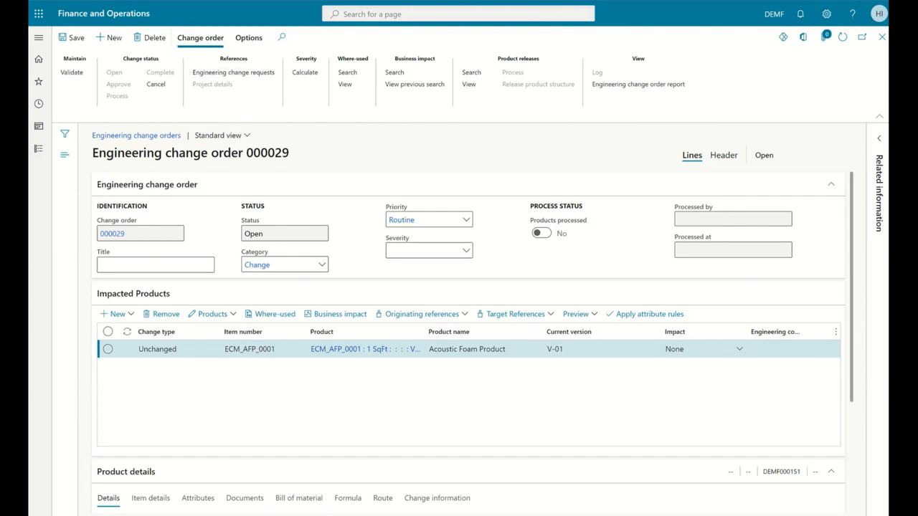
Step: Return to the USMF change request list and read the full notification about the affected sales order
{"action": "left_click", "coordinate": [268, 2]}
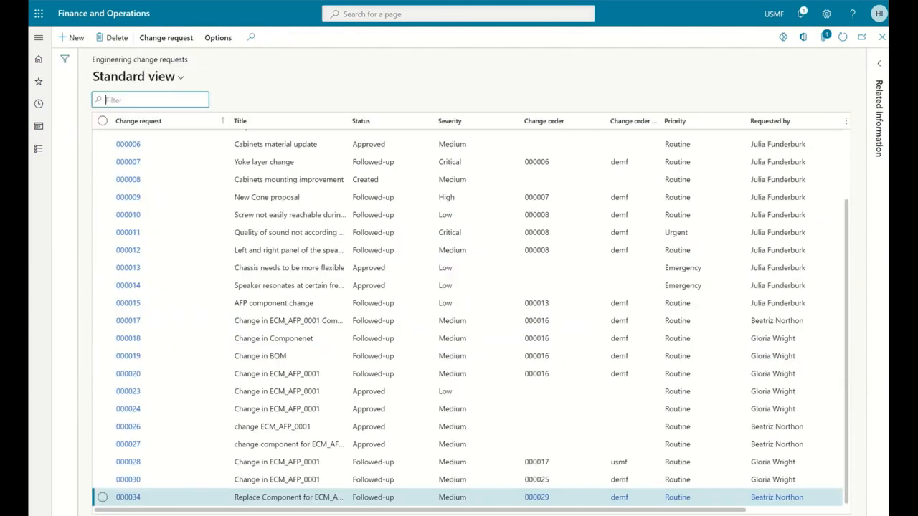
{"action": "left_click", "coordinate": [802, 17]}
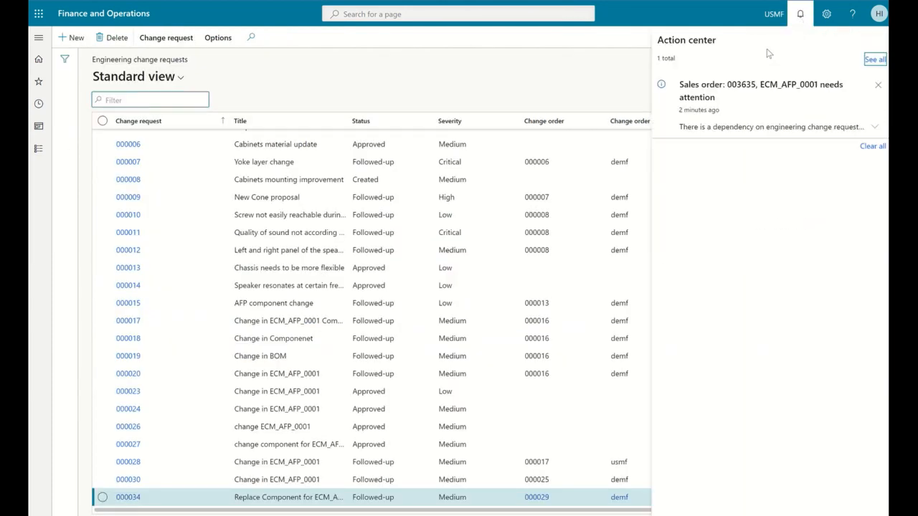
{"action": "left_click", "coordinate": [874, 126]}
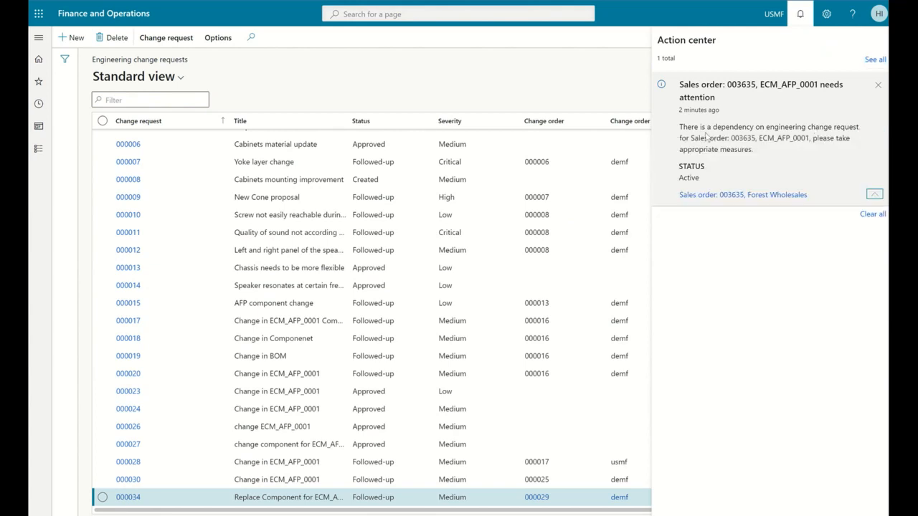
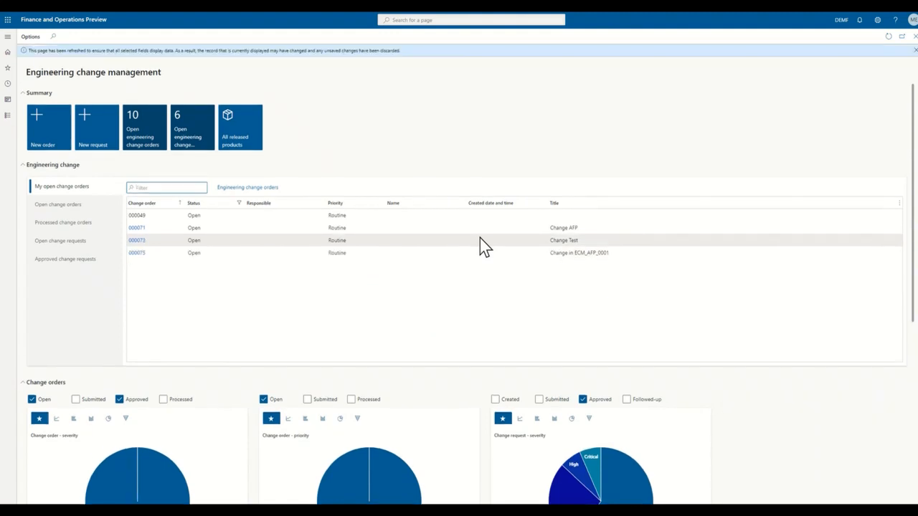
Step: Open the engineering change order titled Change in ECM_AFP_0001 and review its impacted product, new version and header responsibility details
{"action": "left_click", "coordinate": [135, 254]}
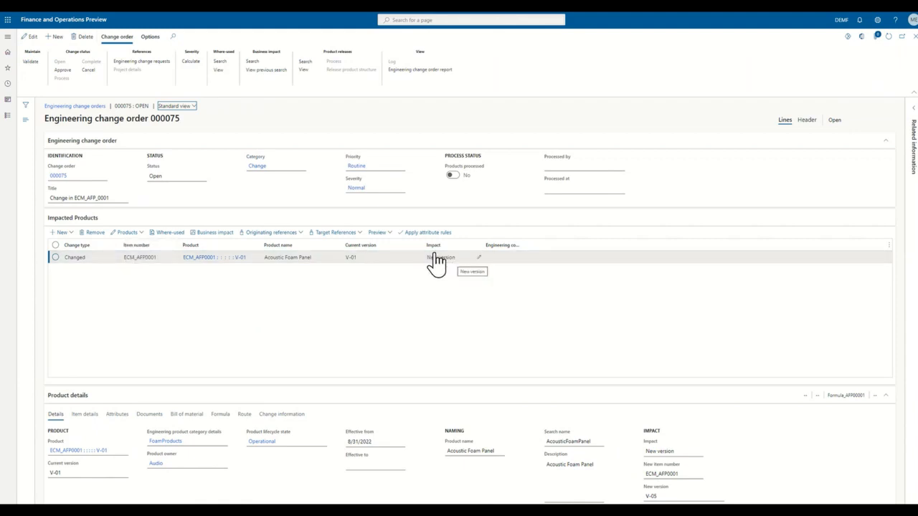
{"action": "left_click", "coordinate": [437, 258]}
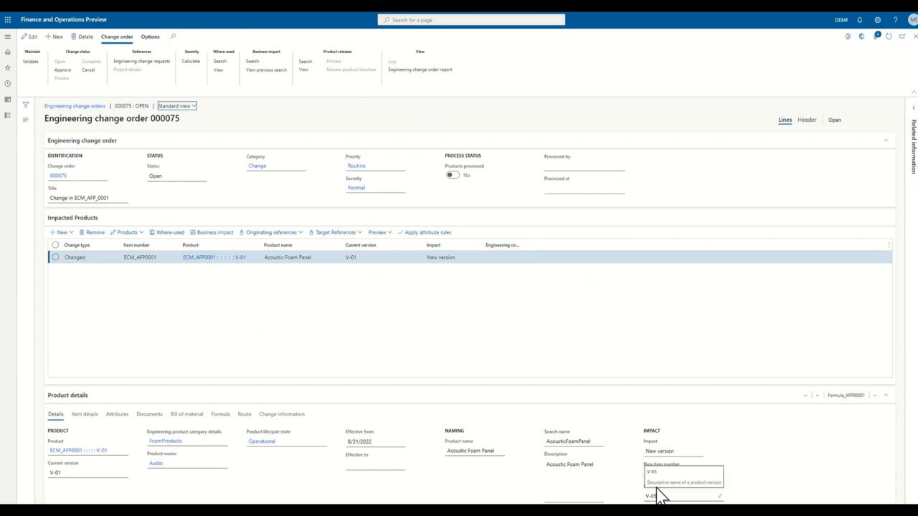
{"action": "left_click", "coordinate": [808, 121]}
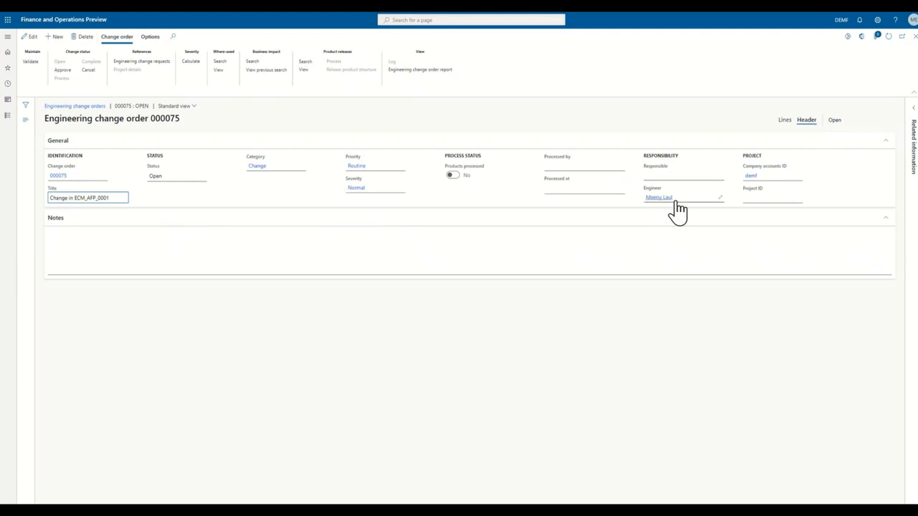
{"action": "left_click", "coordinate": [779, 121]}
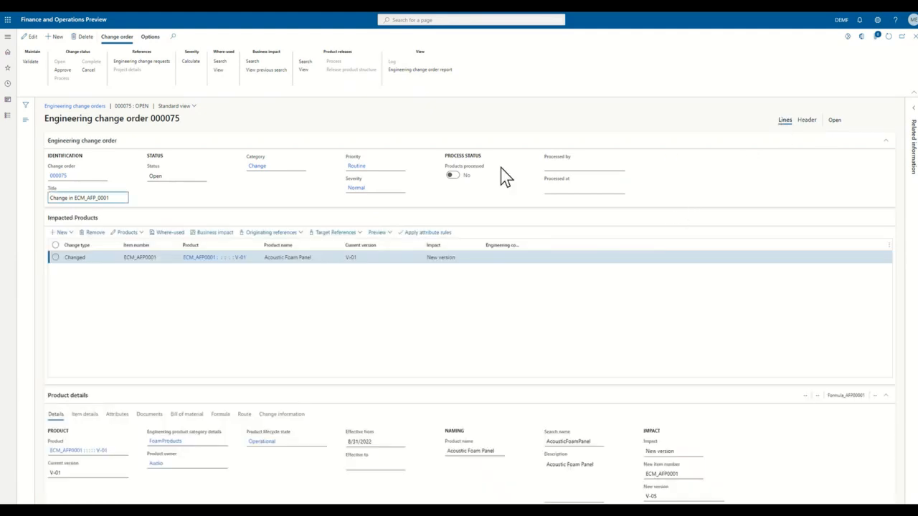
Step: Open the engineering change reasons table from the change reason of the impacted product's change information
{"action": "left_click", "coordinate": [276, 415]}
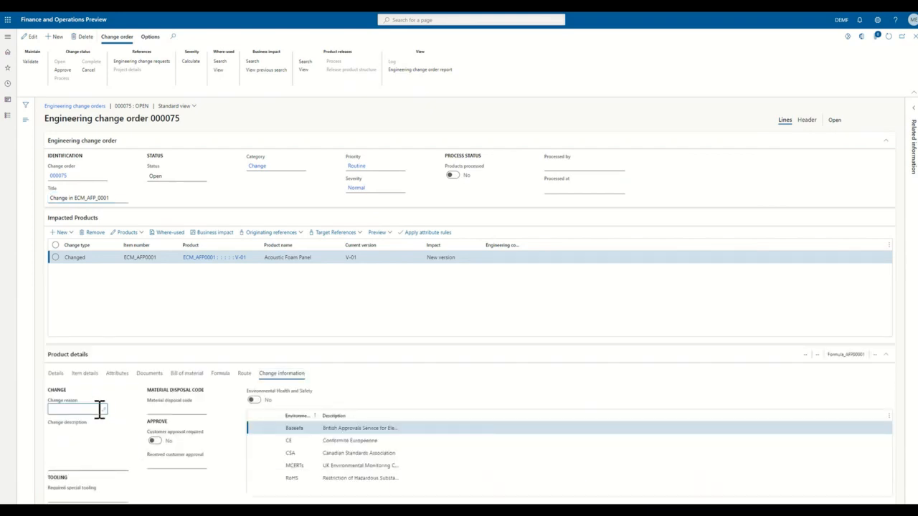
{"action": "left_click", "coordinate": [102, 411]}
{"action": "left_click", "coordinate": [103, 409]}
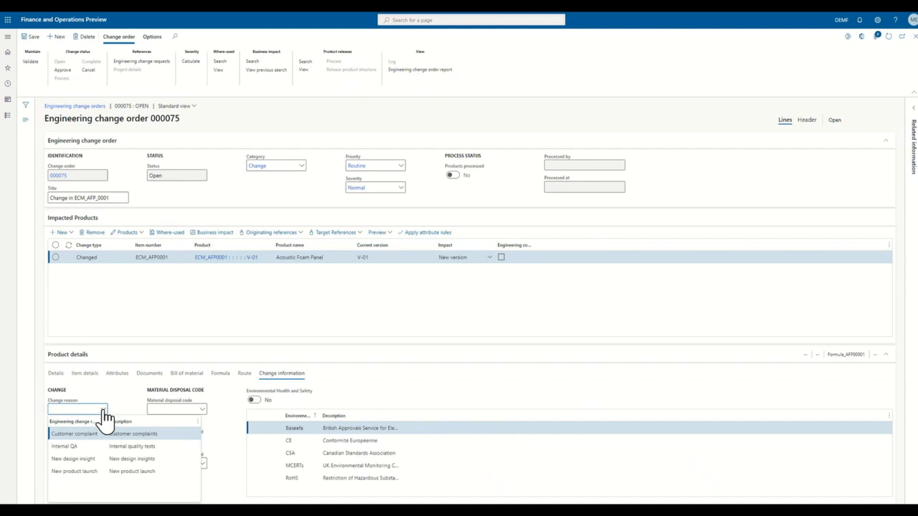
{"action": "right_click", "coordinate": [103, 411]}
{"action": "left_click", "coordinate": [132, 448]}
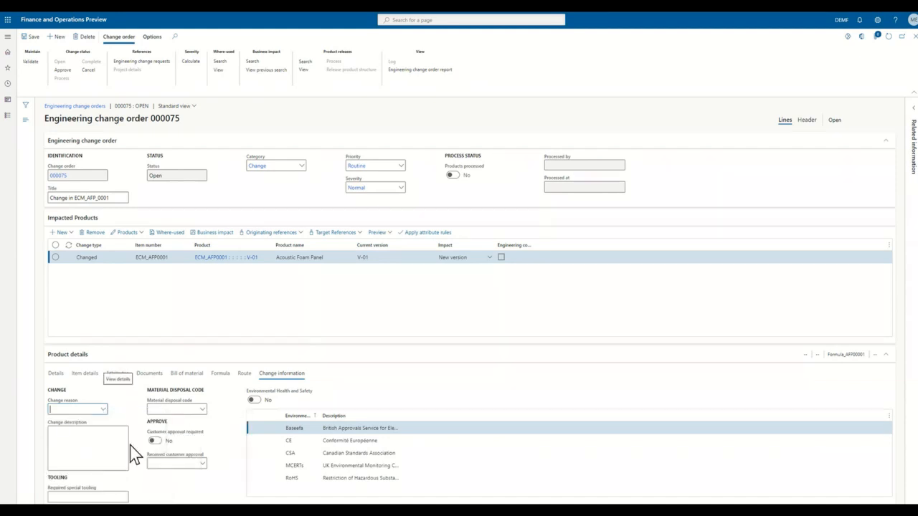
Step: Add a new engineering change reason named Supply Chain
{"action": "left_click", "coordinate": [56, 37]}
{"action": "type", "text": "Sup"}
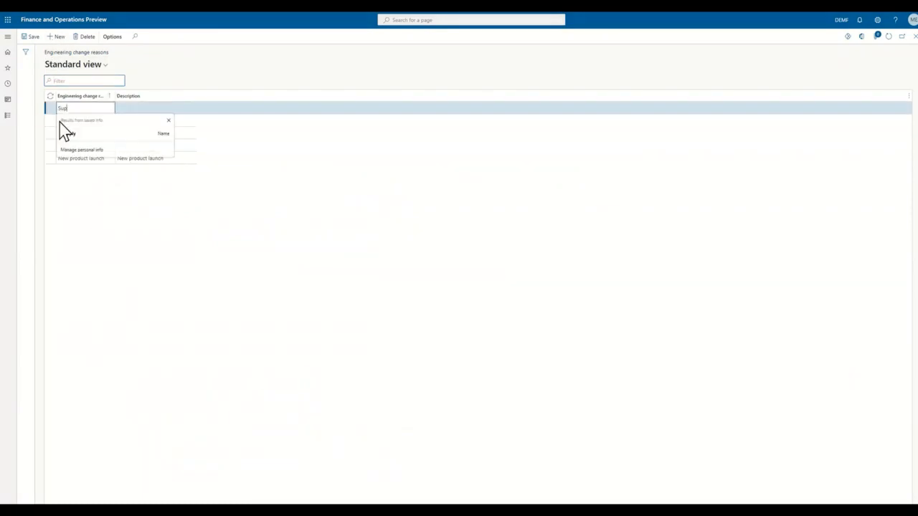
{"action": "type", "text": "ply Chain"}
{"action": "key", "text": "Tab"}
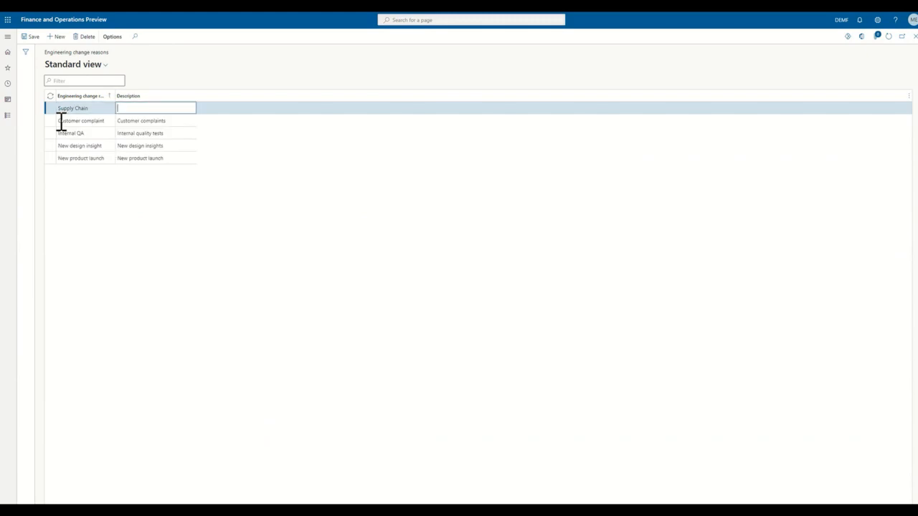
Step: Give the new change reason the description Supply Chain, save it and return to the engineering change order
{"action": "type", "text": "Supply"}
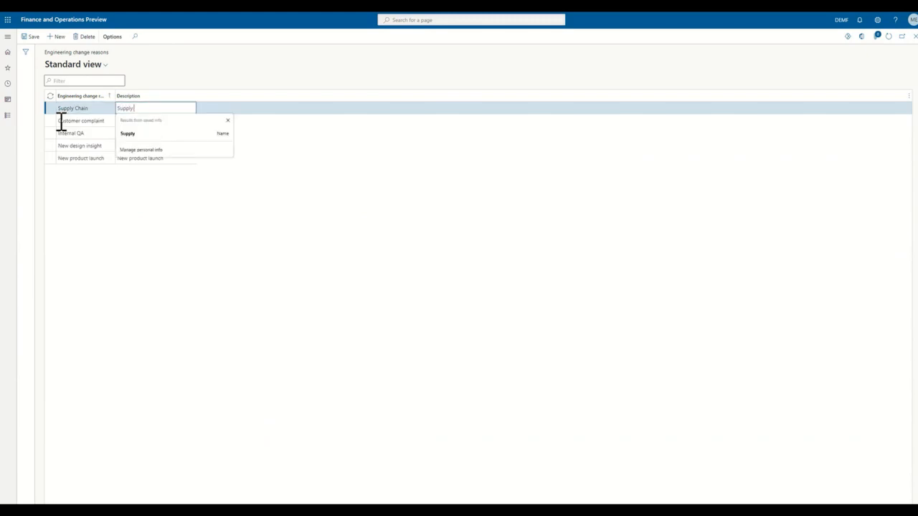
{"action": "type", "text": " chai"}
{"action": "key", "text": "BackSpace"}
{"action": "key", "text": "BackSpace"}
{"action": "type", "text": "Ch"}
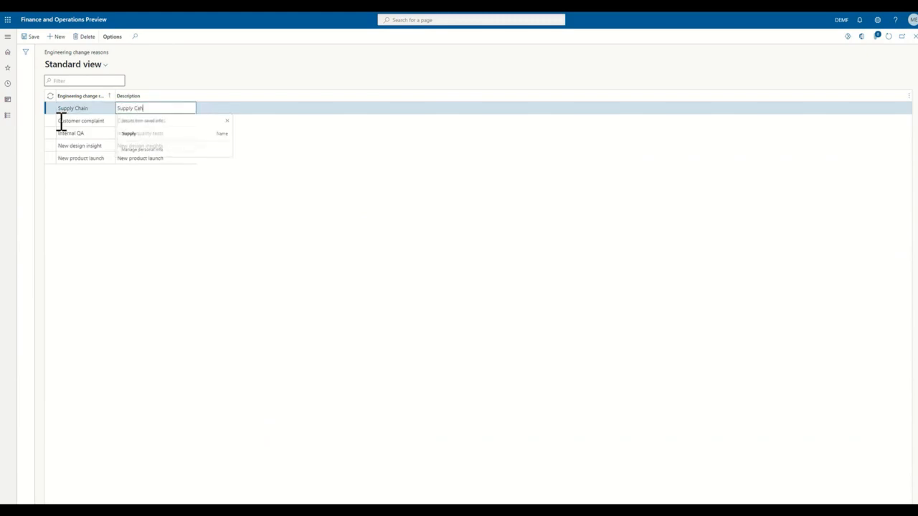
{"action": "type", "text": "ain"}
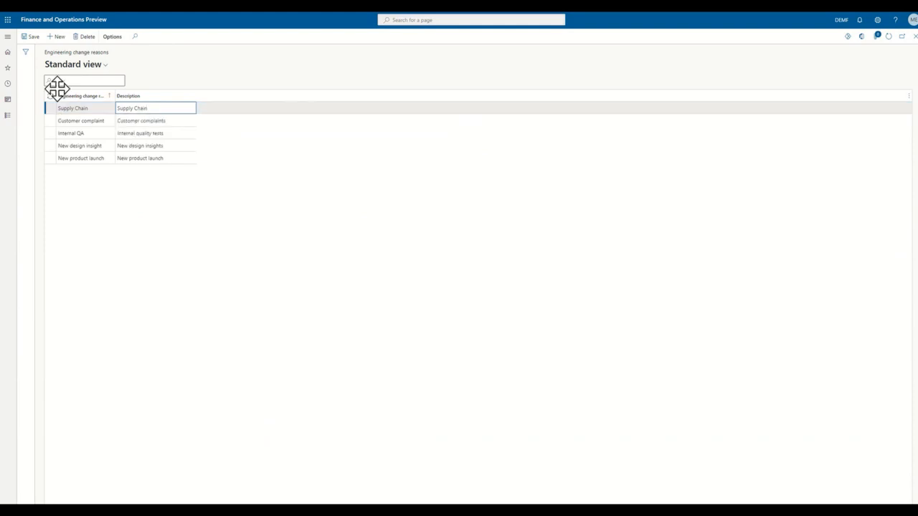
{"action": "left_click", "coordinate": [33, 38]}
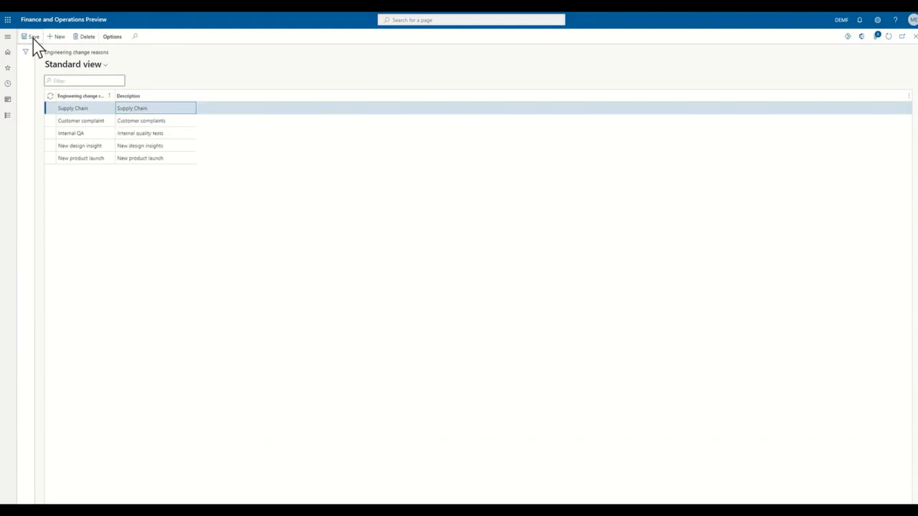
{"action": "left_click", "coordinate": [914, 37]}
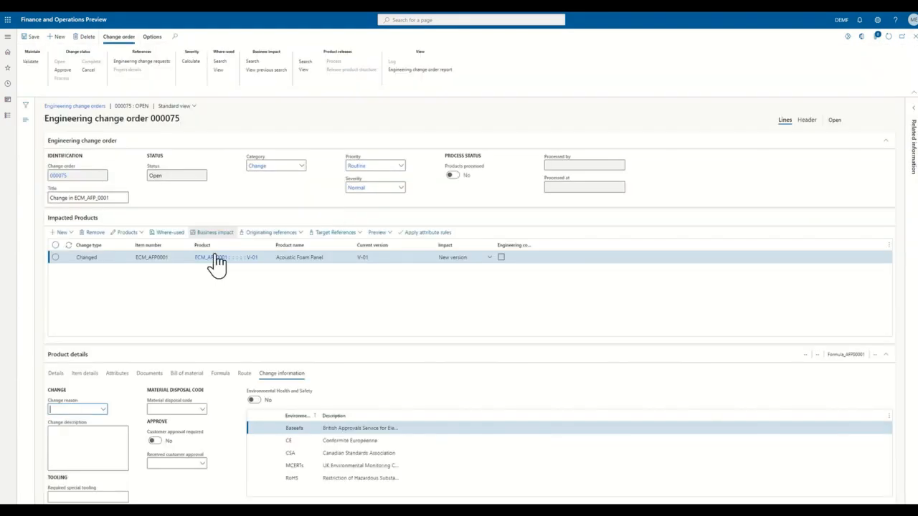
Step: Set the product's change reason to Supply Chain and the change description to "Supply chain issue with component"
{"action": "left_click", "coordinate": [104, 410]}
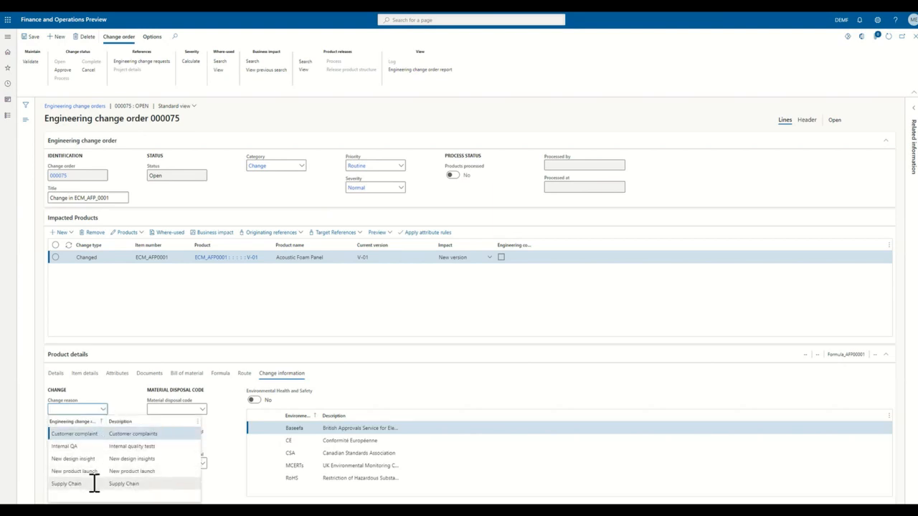
{"action": "left_click", "coordinate": [94, 484]}
{"action": "left_click", "coordinate": [88, 443]}
{"action": "type", "text": "Supply chain issue with compo"}
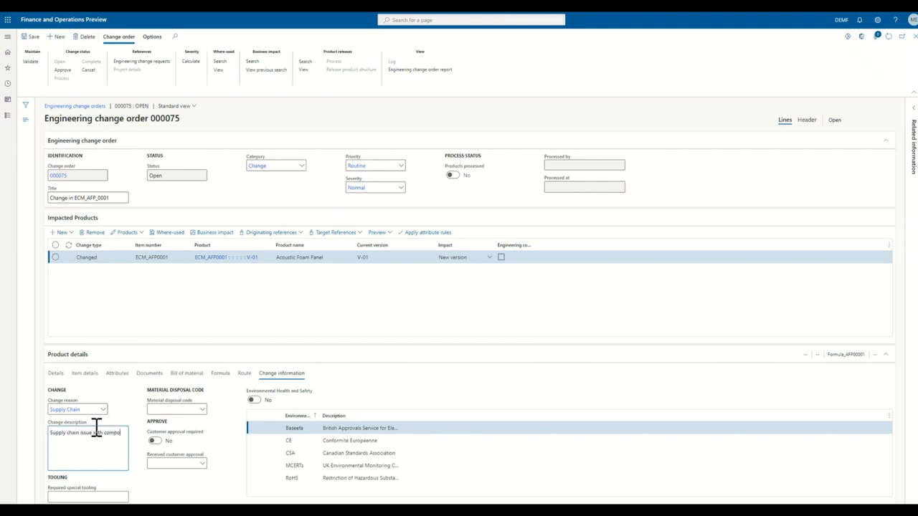
{"action": "type", "text": "nent Polyol and replacing with Lignin"}
Step: Open the lines of the Acoustic Foam Panel Formula and delete the ingredient line for item M0018
{"action": "left_click", "coordinate": [221, 374]}
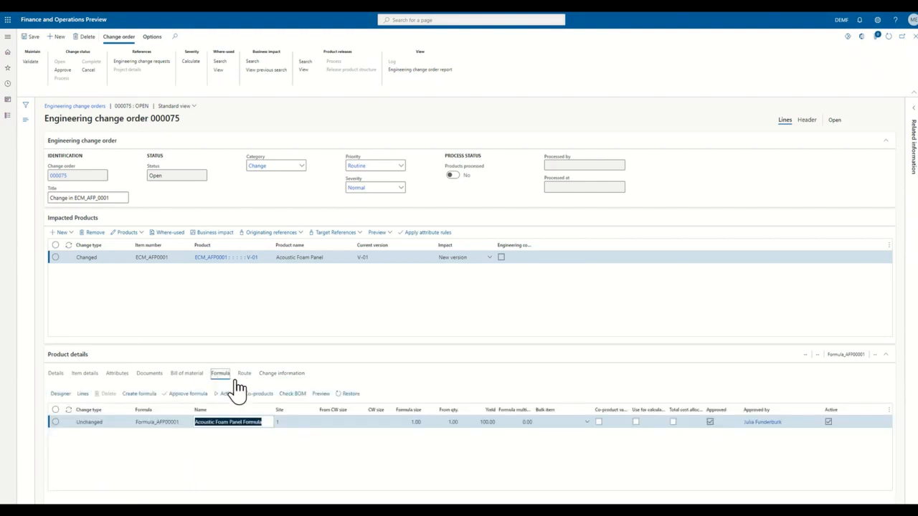
{"action": "left_click", "coordinate": [55, 422]}
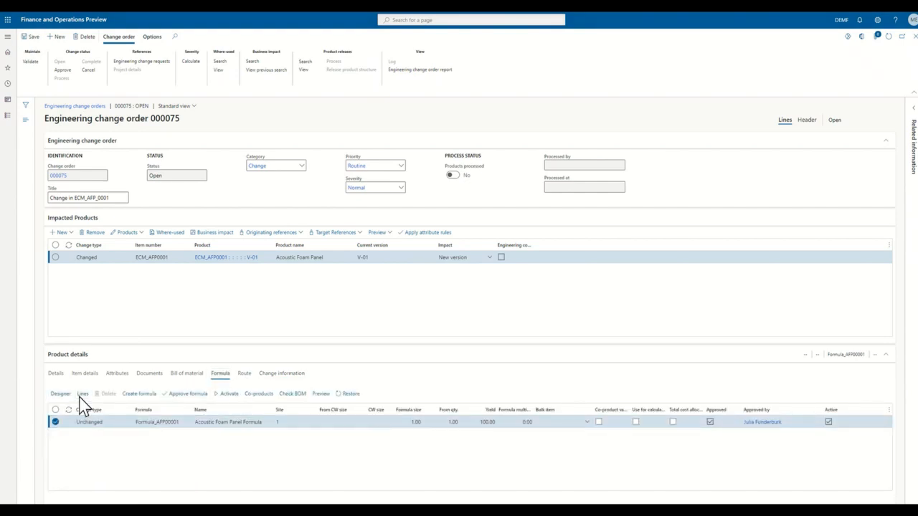
{"action": "left_click", "coordinate": [83, 394]}
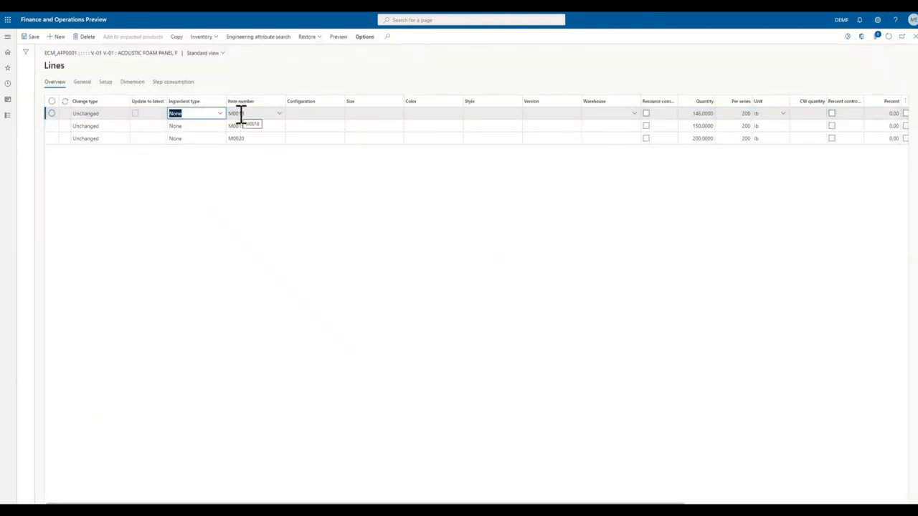
{"action": "left_click", "coordinate": [86, 37]}
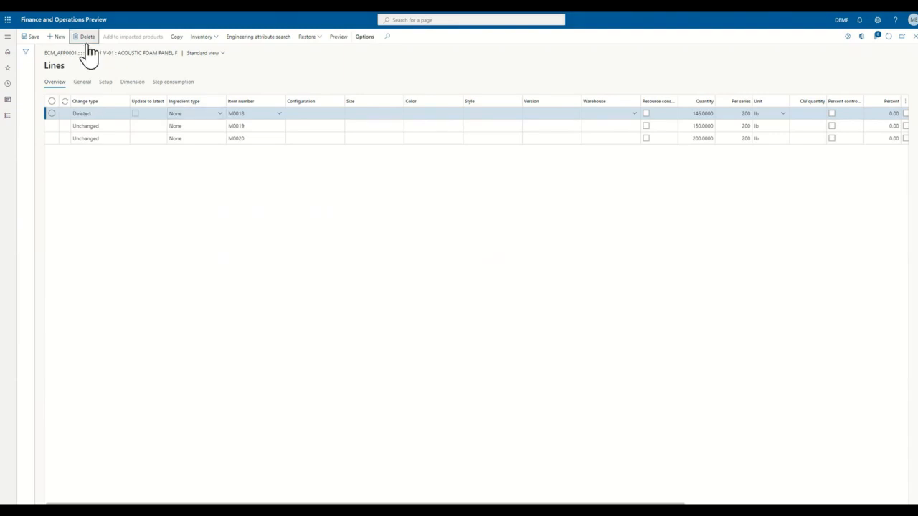
Step: Add a formula line for item M0031 (Lignin) with quantity 146 per series 200, then close the formula lines
{"action": "left_click", "coordinate": [57, 36]}
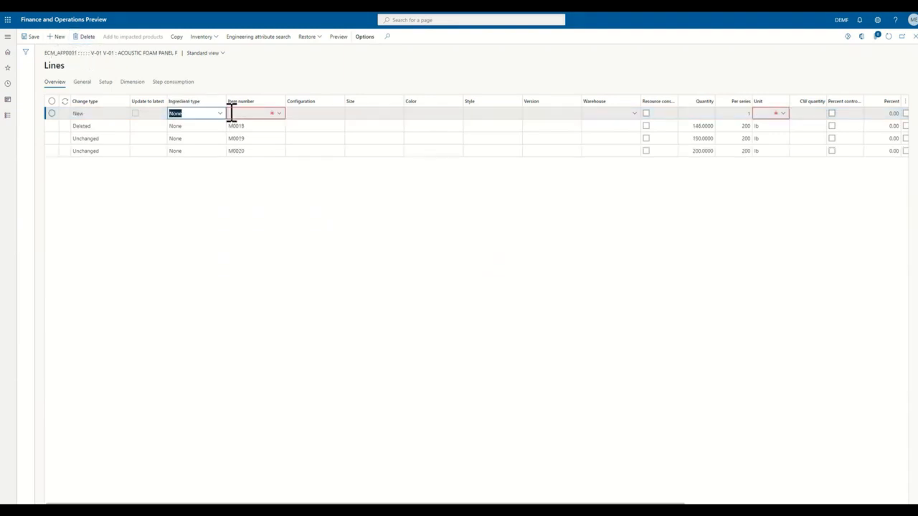
{"action": "left_click", "coordinate": [234, 114]}
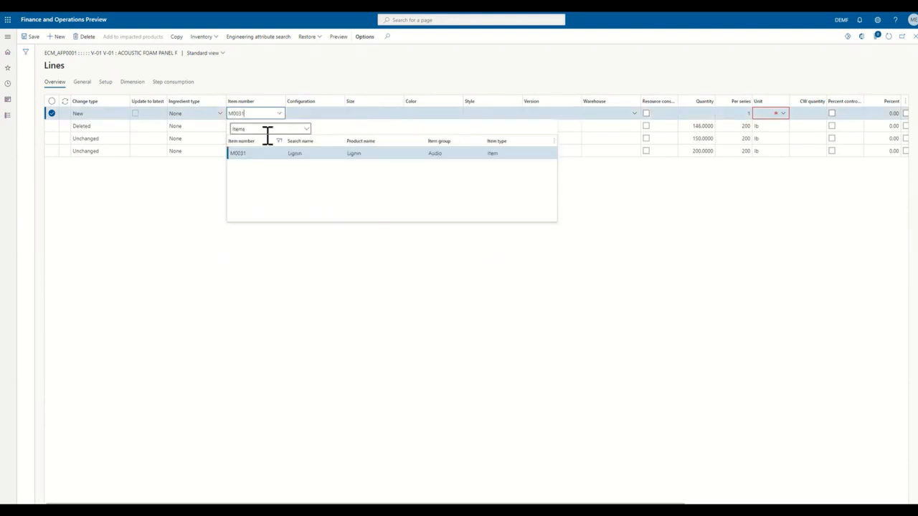
{"action": "left_click", "coordinate": [281, 155]}
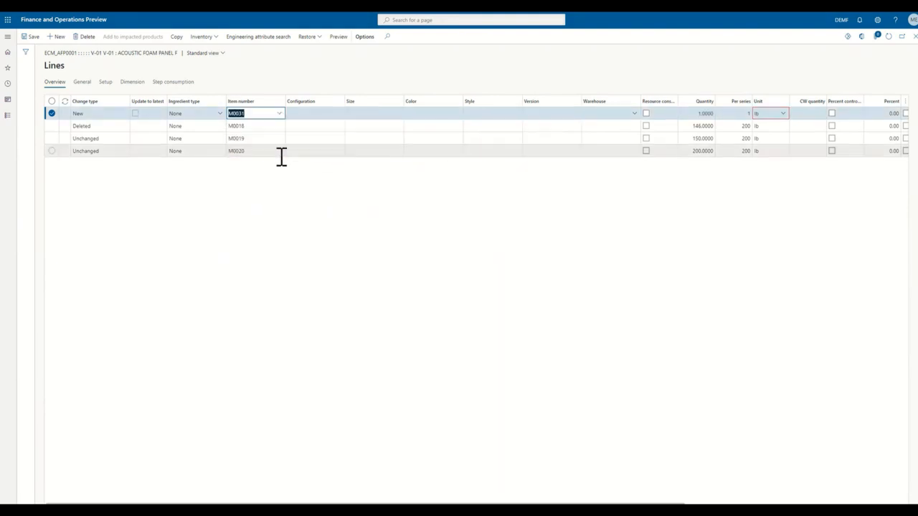
{"action": "left_click", "coordinate": [696, 117]}
{"action": "key", "text": "Tab"}
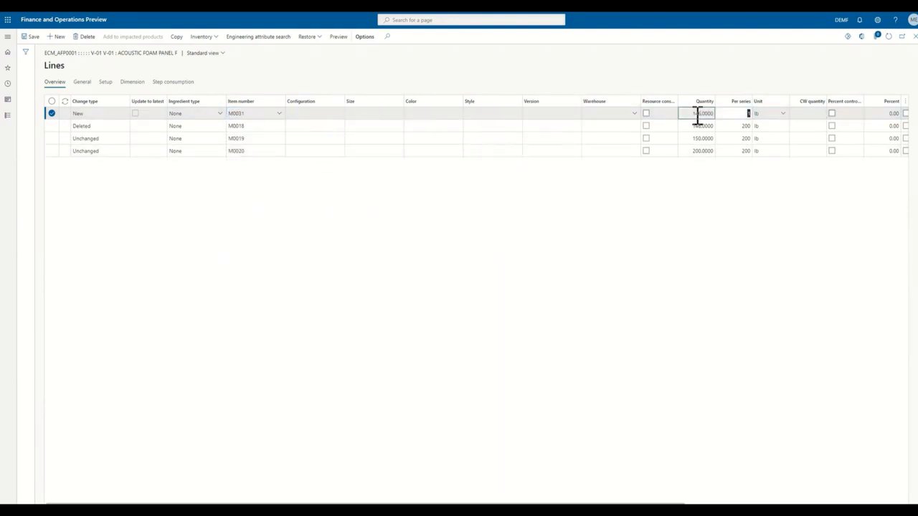
{"action": "type", "text": "200"}
{"action": "key", "text": "Tab"}
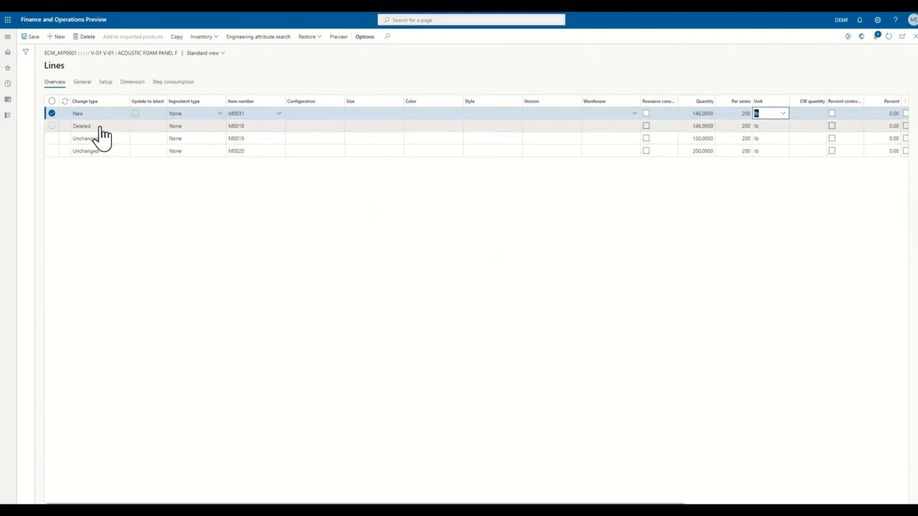
{"action": "left_click", "coordinate": [915, 38]}
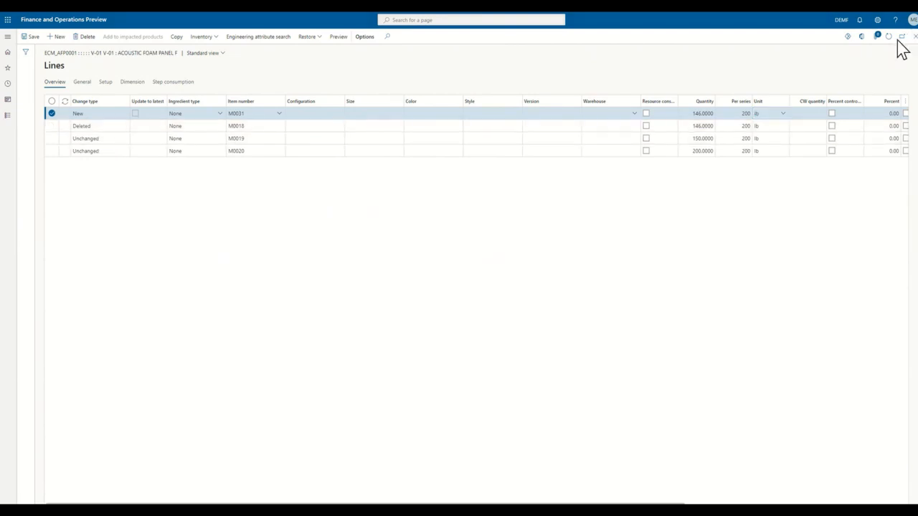
Step: Approve the changed Acoustic Foam Panel Formula with the product engineer from the employee list as approver
{"action": "left_click", "coordinate": [56, 422]}
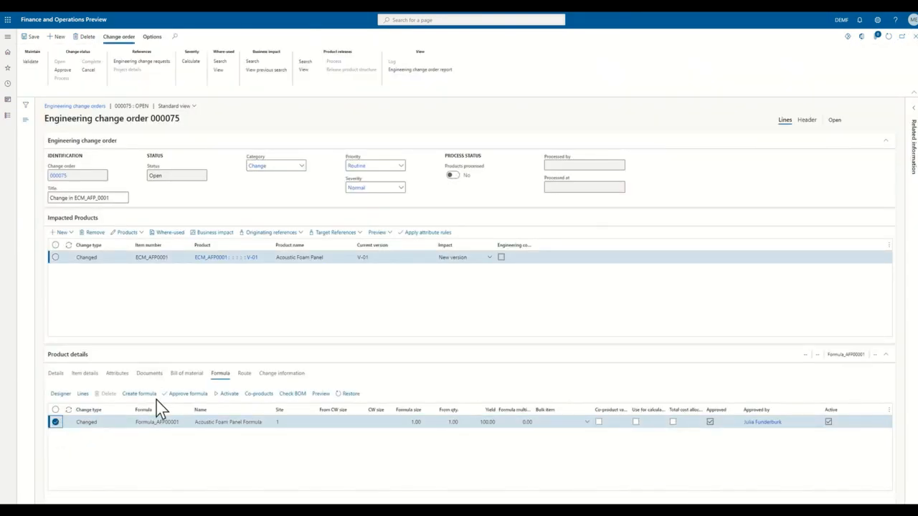
{"action": "left_click", "coordinate": [180, 394]}
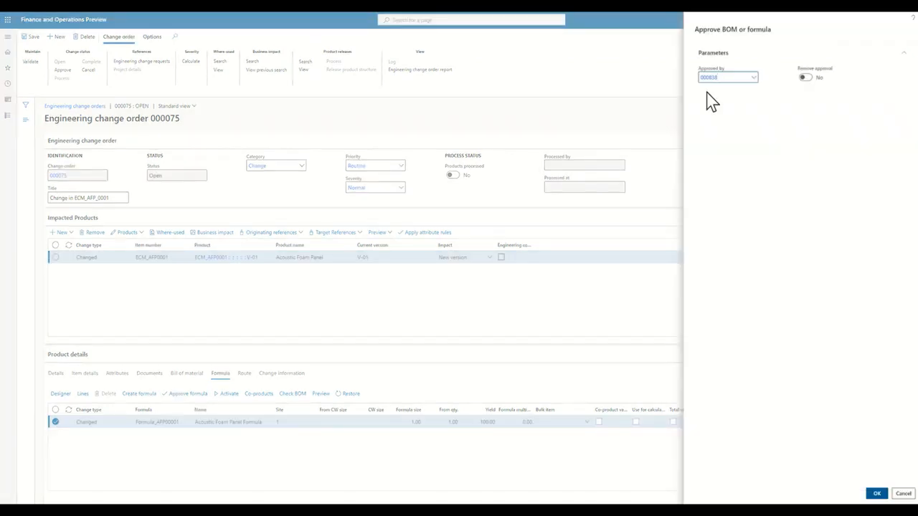
{"action": "left_click", "coordinate": [754, 78]}
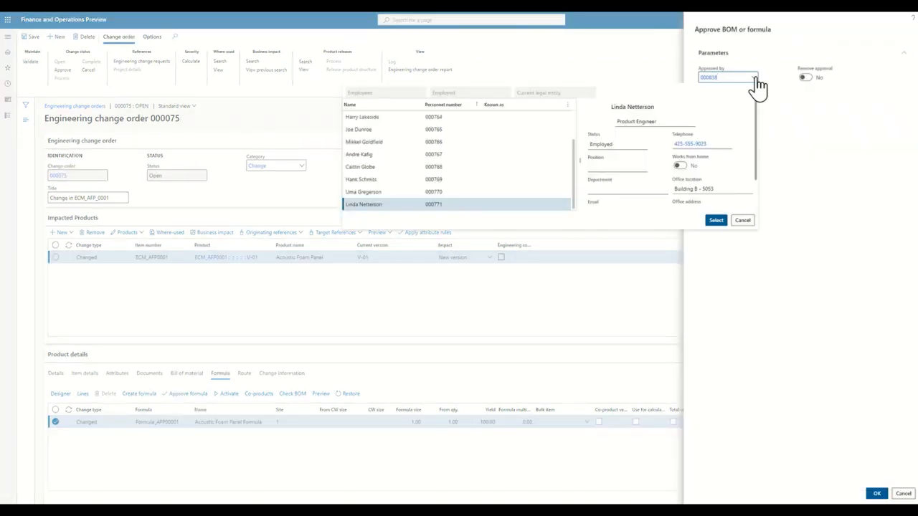
{"action": "left_click", "coordinate": [716, 223]}
{"action": "left_click", "coordinate": [877, 494]}
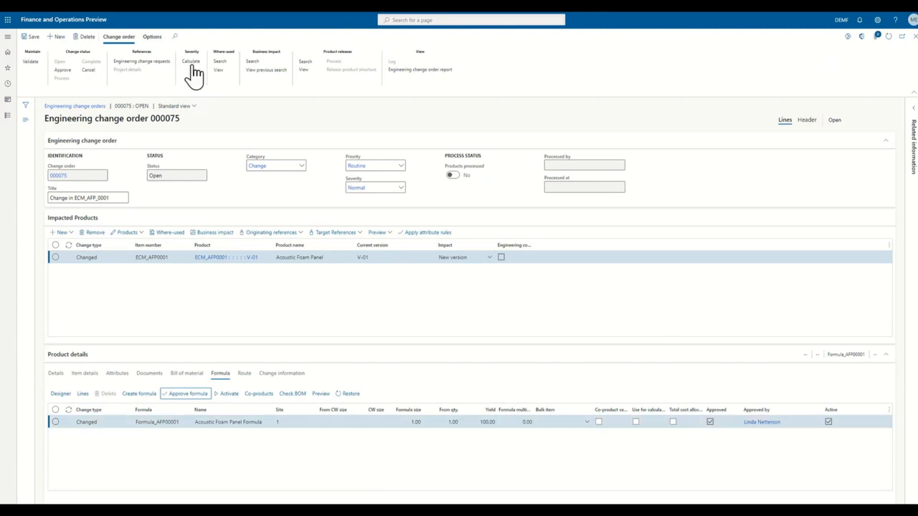
Step: Validate the engineering change order without auto correct, approve it and process it
{"action": "left_click", "coordinate": [27, 62]}
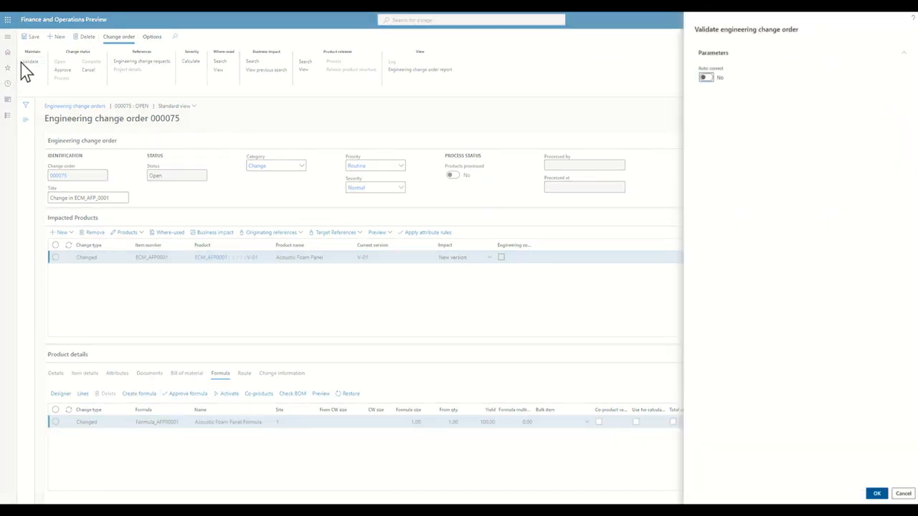
{"action": "left_click", "coordinate": [876, 493]}
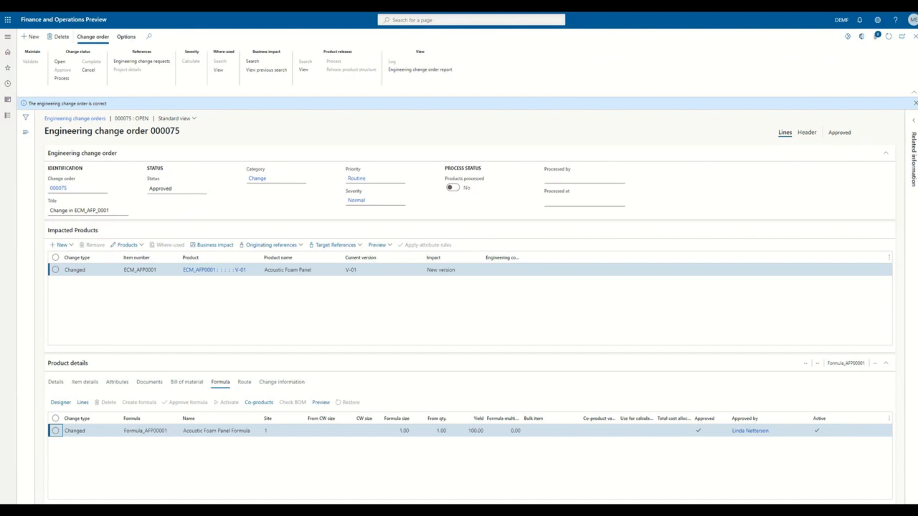
{"action": "left_click", "coordinate": [66, 78]}
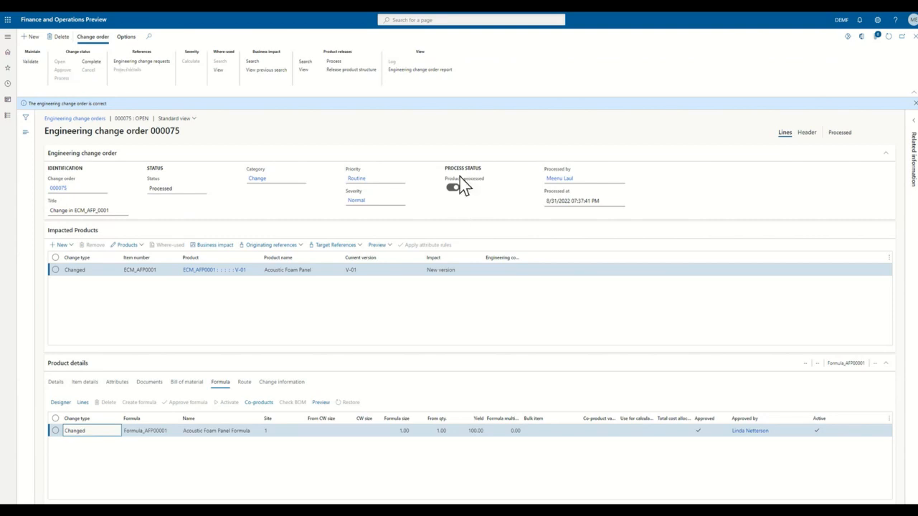
{"action": "left_click", "coordinate": [367, 71]}
{"action": "left_click", "coordinate": [368, 71]}
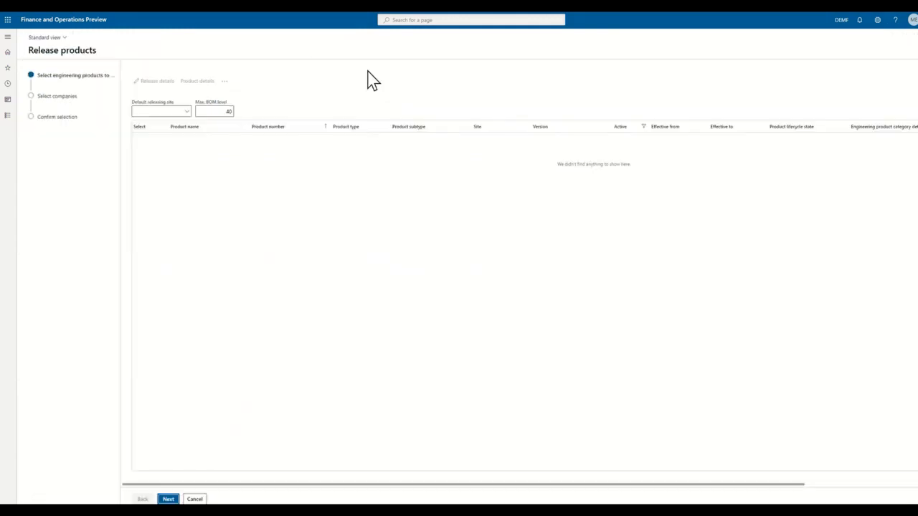
{"action": "left_click", "coordinate": [199, 499]}
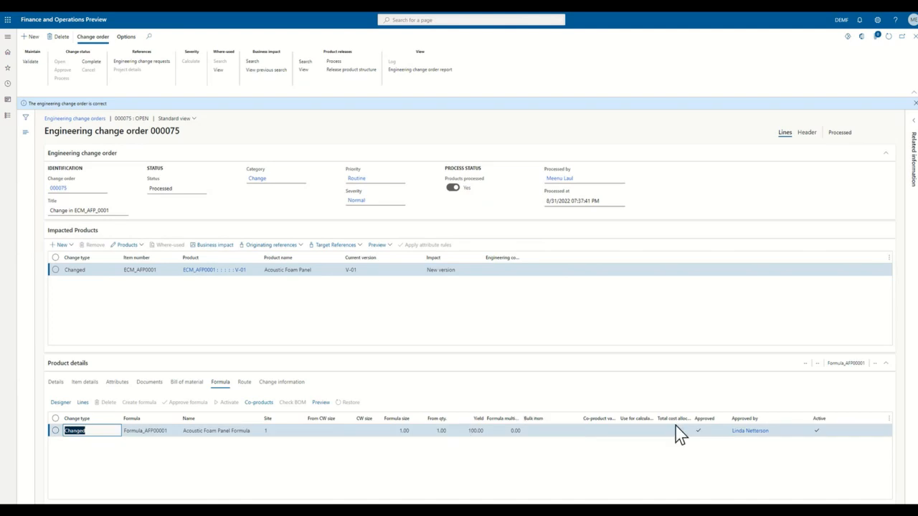
Step: Open the released product behind the change order's target references, activate engineering version V-05 despite open readiness checks, and return to the change order
{"action": "left_click", "coordinate": [336, 245]}
{"action": "left_click", "coordinate": [338, 279]}
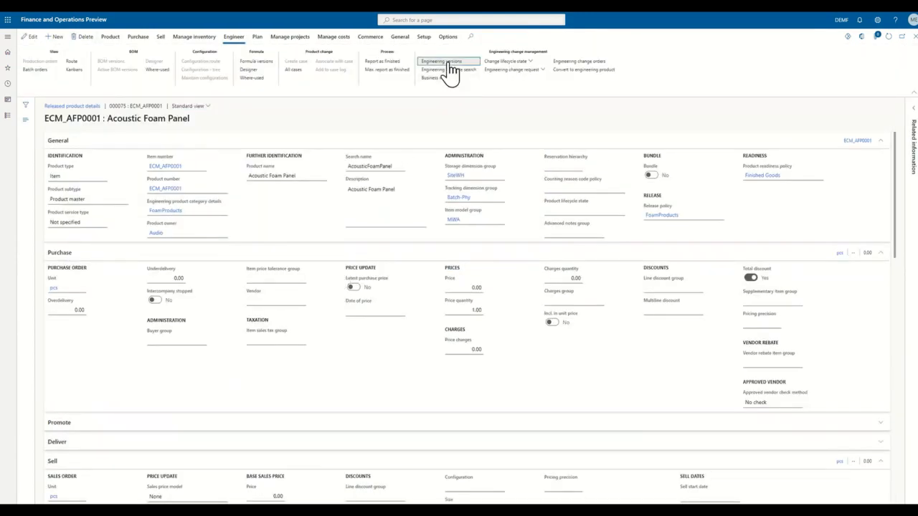
{"action": "left_click", "coordinate": [450, 63]}
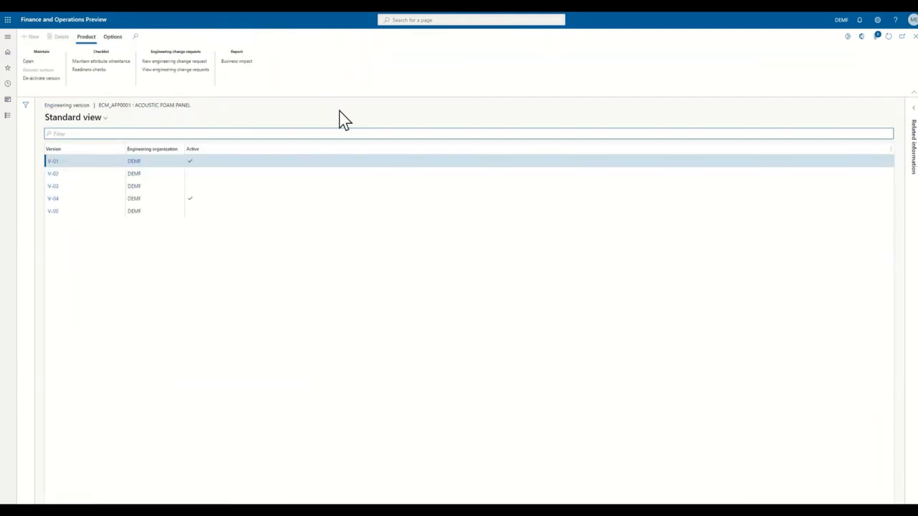
{"action": "left_click", "coordinate": [75, 213]}
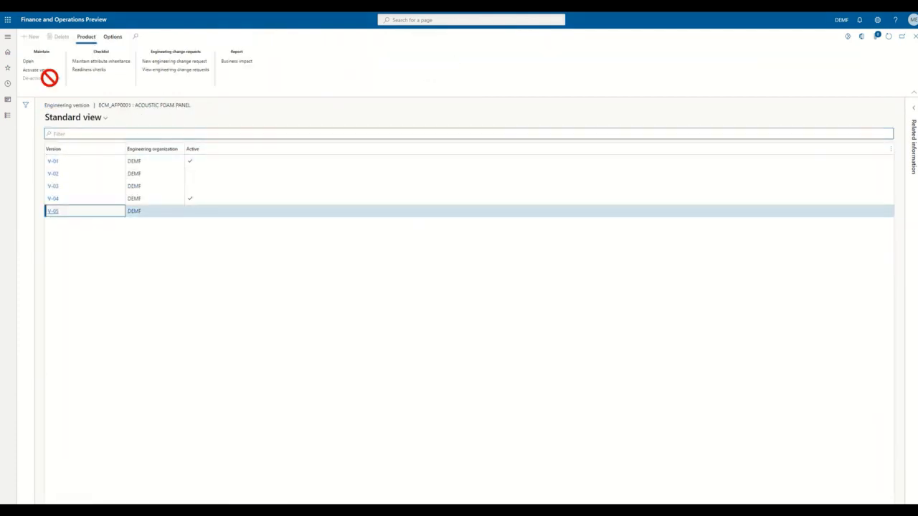
{"action": "left_click", "coordinate": [44, 70]}
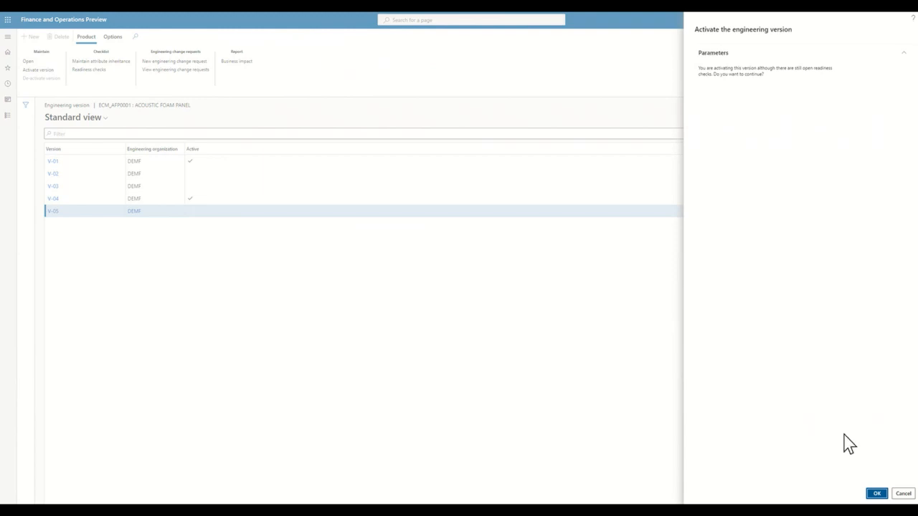
{"action": "left_click", "coordinate": [875, 494]}
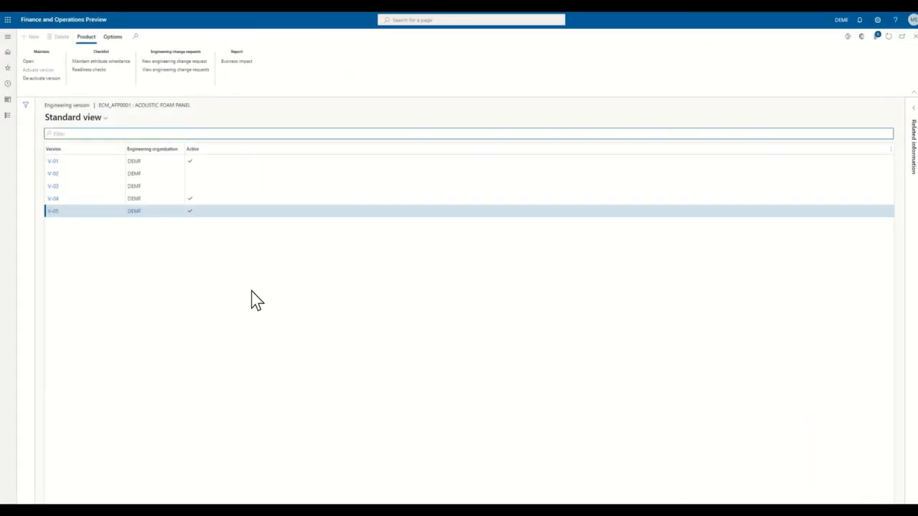
{"action": "left_click", "coordinate": [912, 39]}
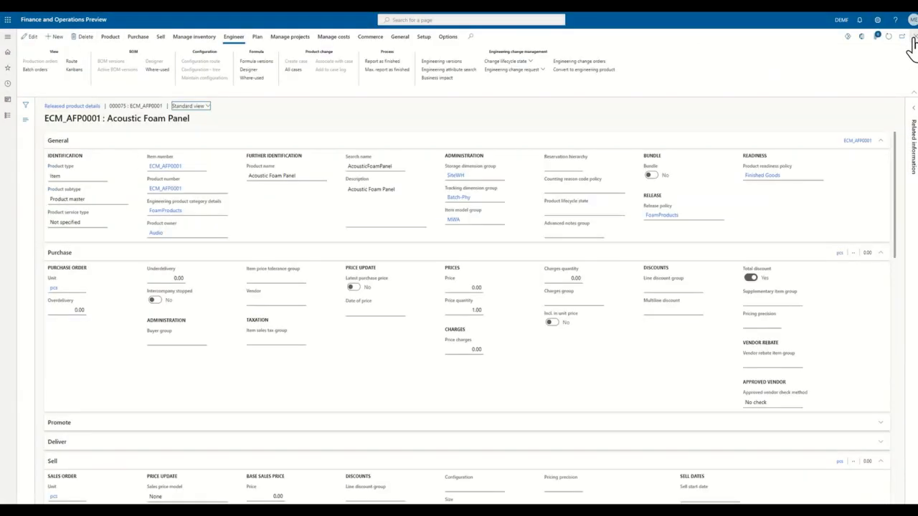
{"action": "left_click", "coordinate": [902, 36]}
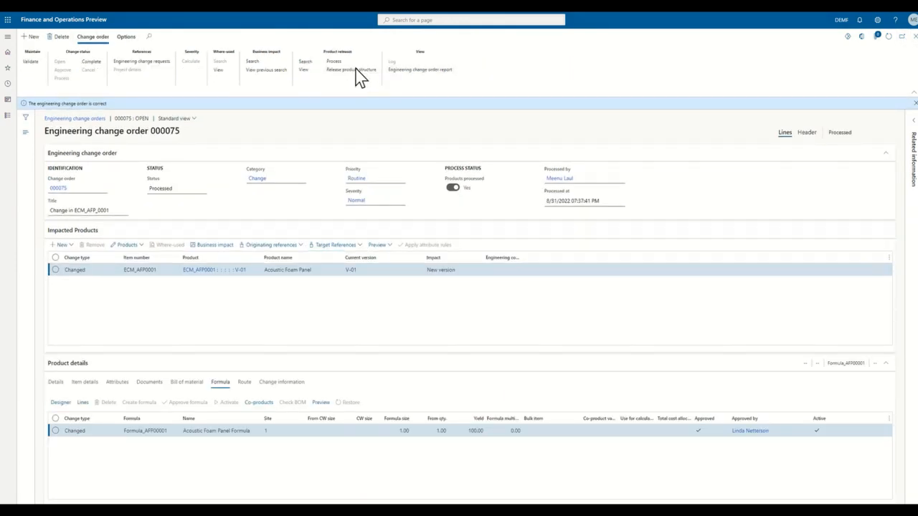
Step: Start releasing the product structure and select Acoustic Foam Panel V-05 with site 1 as the product to release
{"action": "left_click", "coordinate": [357, 72]}
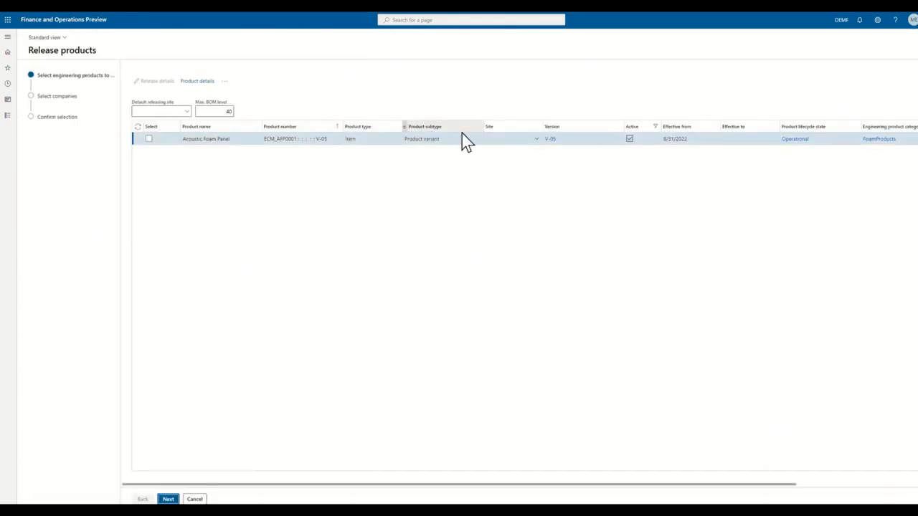
{"action": "left_click", "coordinate": [150, 139]}
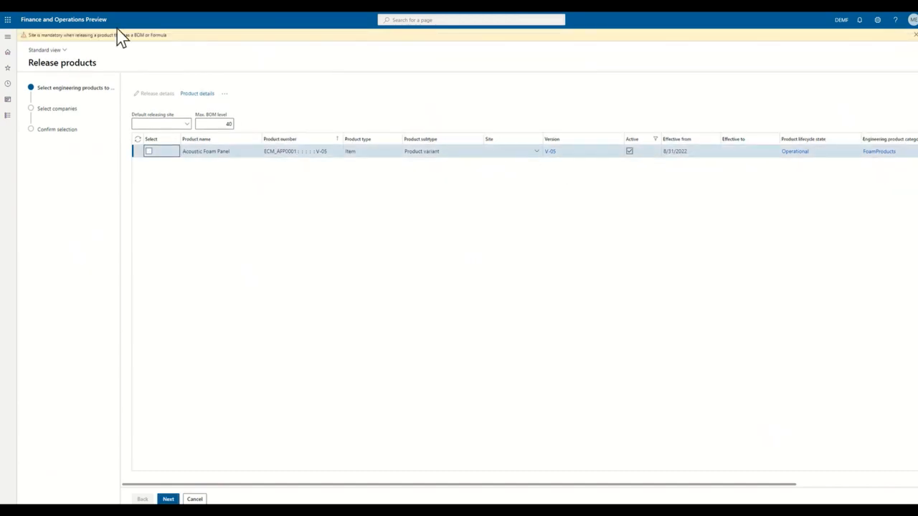
{"action": "left_click", "coordinate": [508, 152]}
{"action": "left_click", "coordinate": [508, 152]}
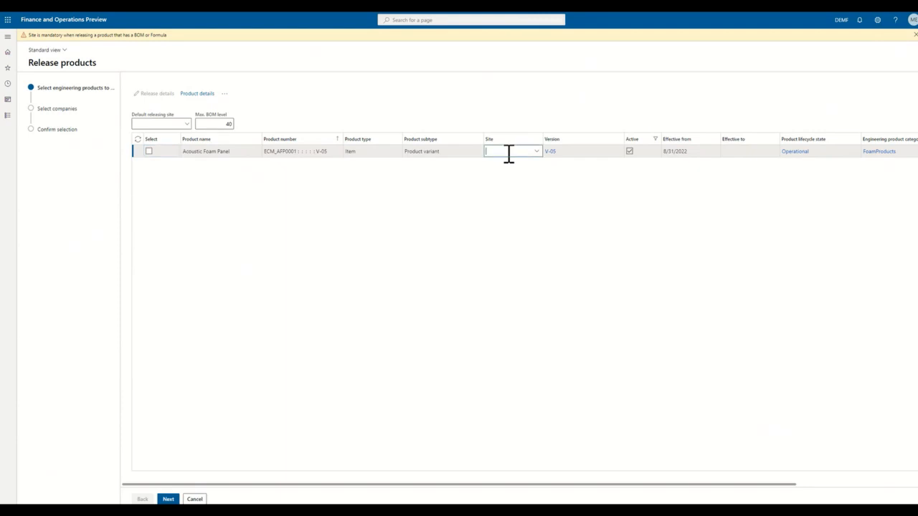
{"action": "key", "text": "Tab"}
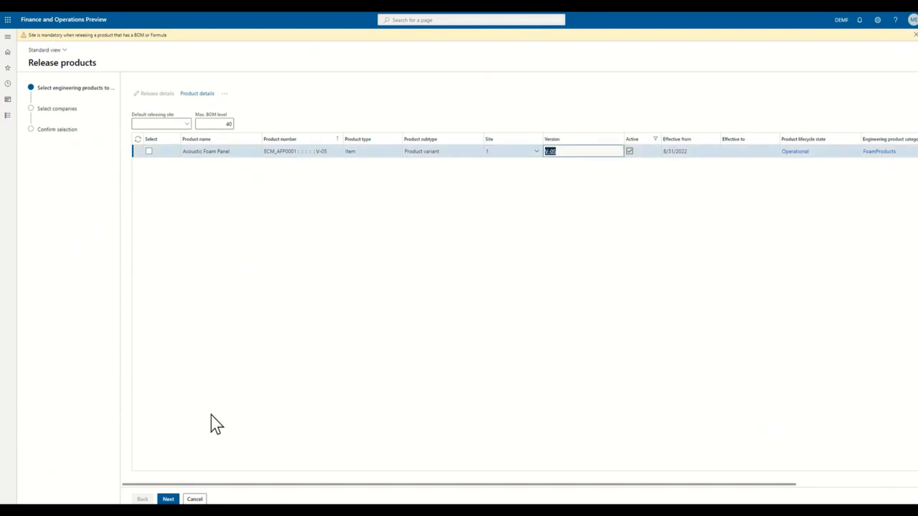
{"action": "left_click", "coordinate": [149, 152]}
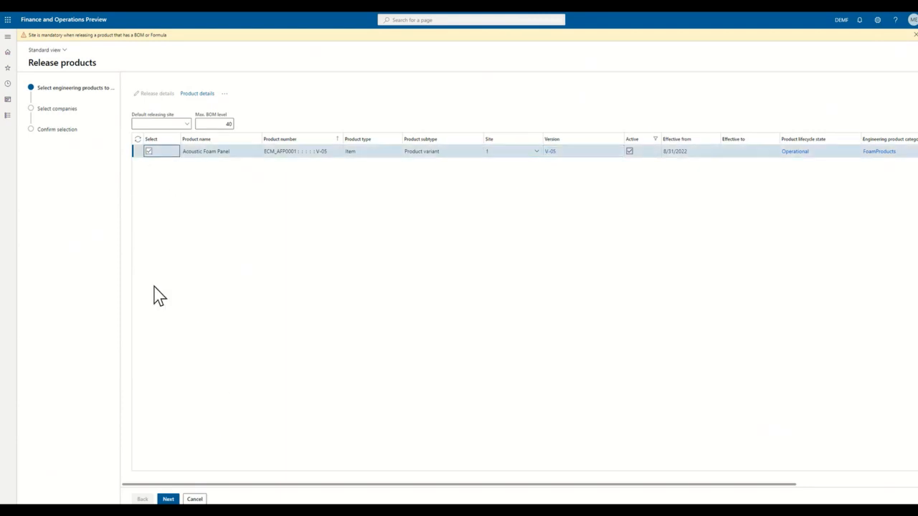
{"action": "left_click", "coordinate": [168, 499]}
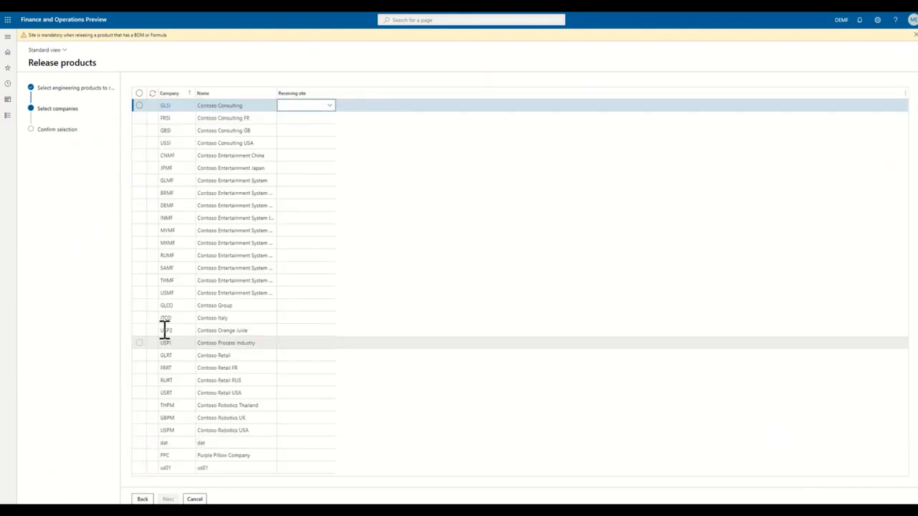
Step: Release the product to company USMF with receiving site 1, and mark the engineering change order as complete
{"action": "left_click", "coordinate": [139, 293]}
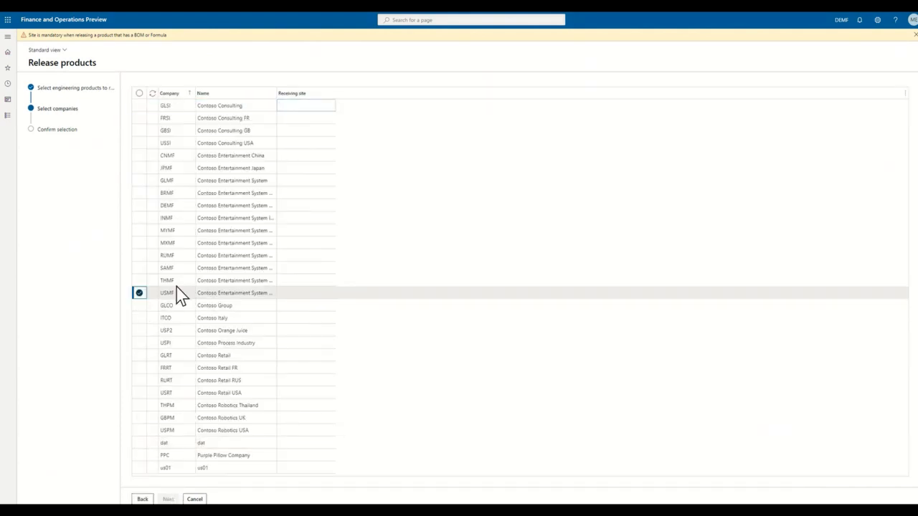
{"action": "left_click", "coordinate": [311, 293]}
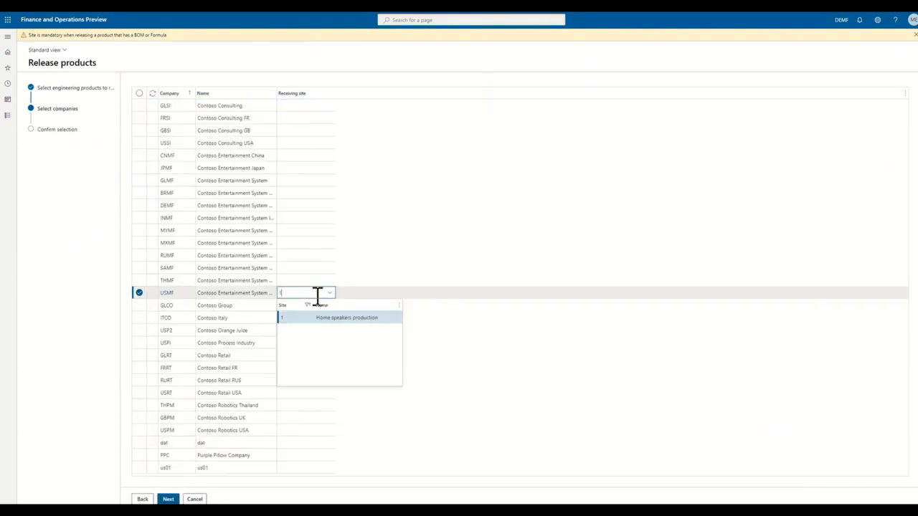
{"action": "left_click", "coordinate": [310, 318]}
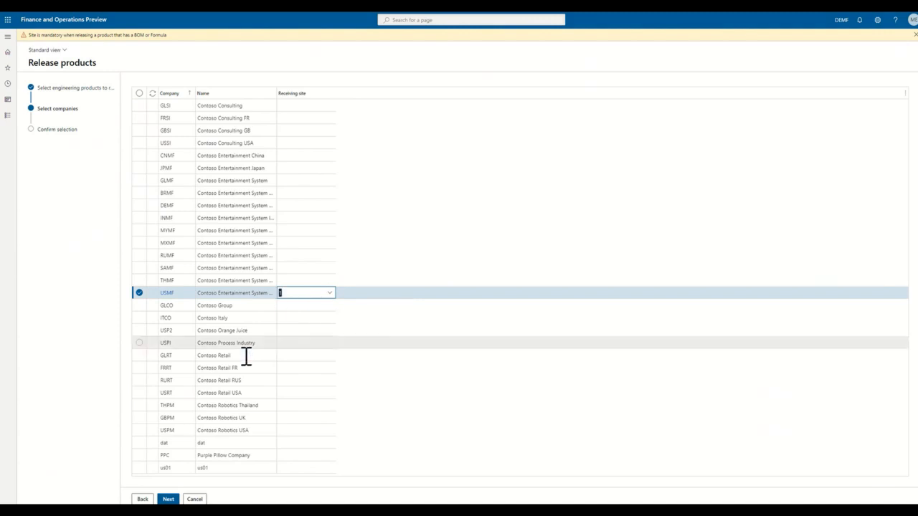
{"action": "left_click", "coordinate": [169, 498]}
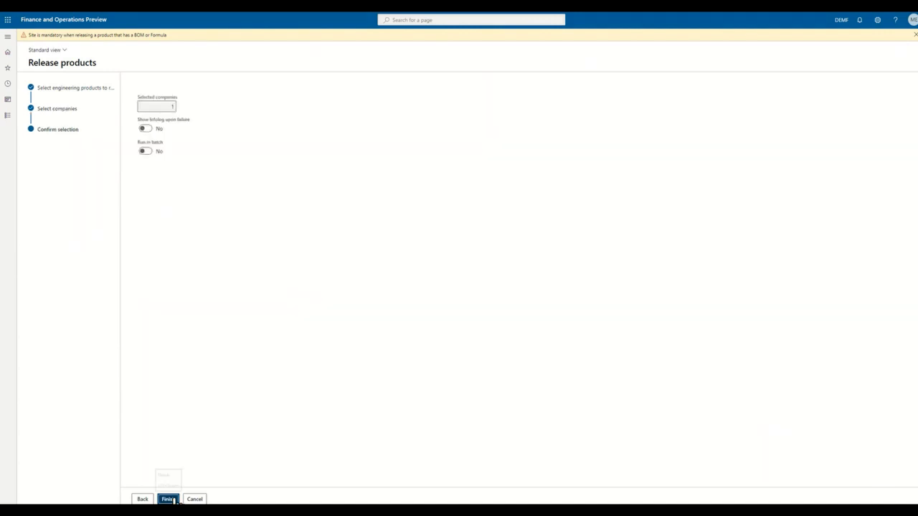
{"action": "left_click", "coordinate": [172, 500]}
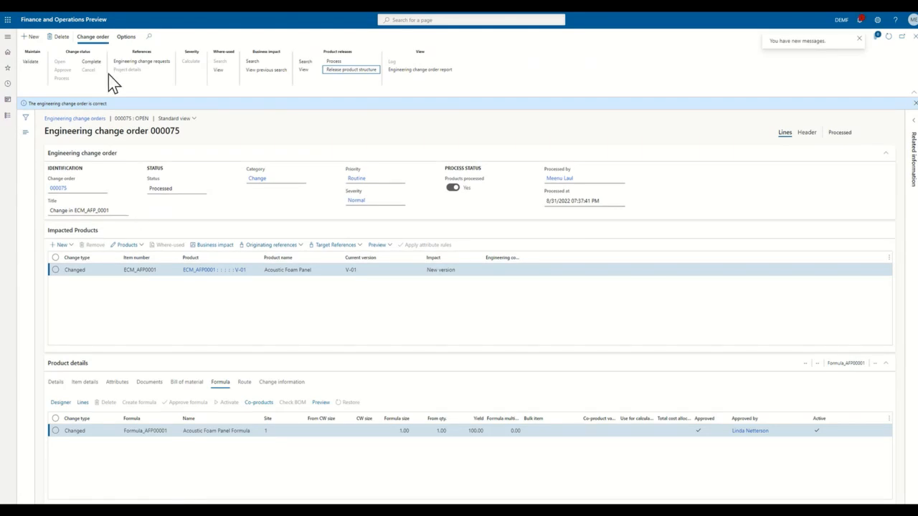
{"action": "left_click", "coordinate": [87, 63]}
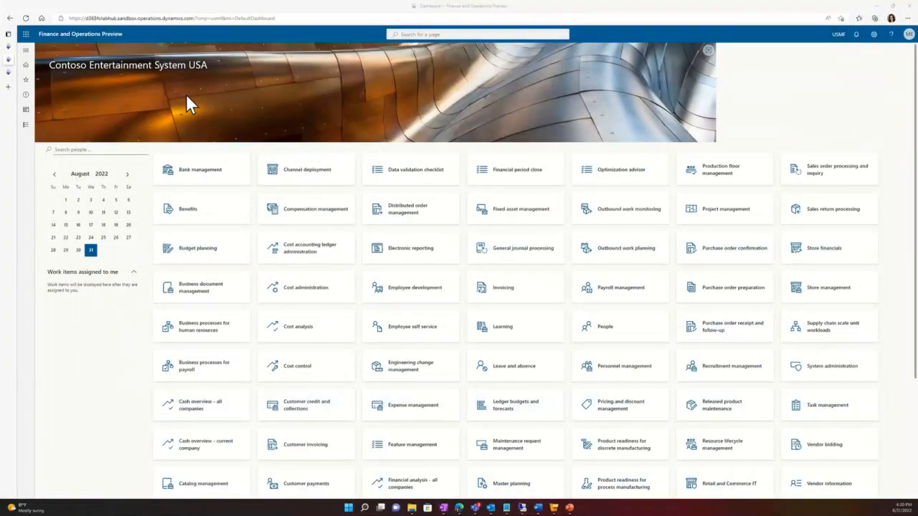
Step: Open the open product releases under Engineering change management in company USMF and validate the Acoustic Foam Panel V-05 release
{"action": "left_click", "coordinate": [29, 125]}
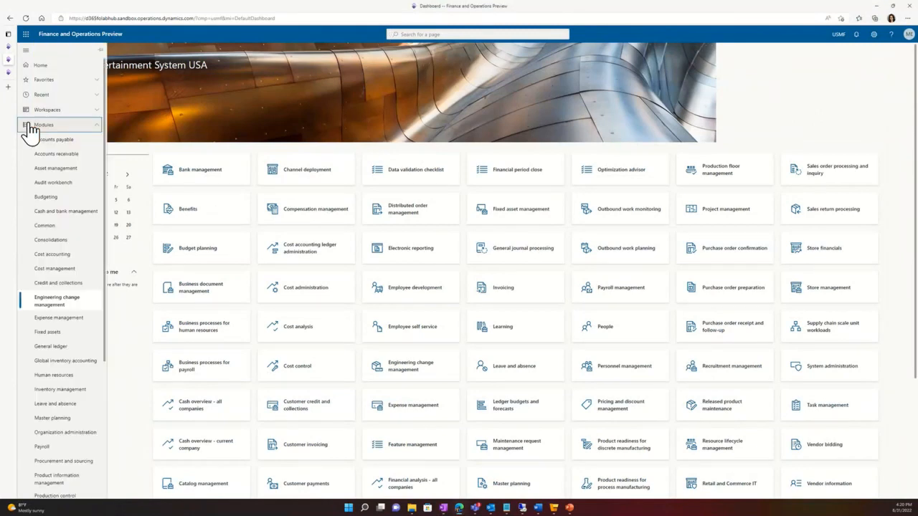
{"action": "left_click", "coordinate": [69, 304]}
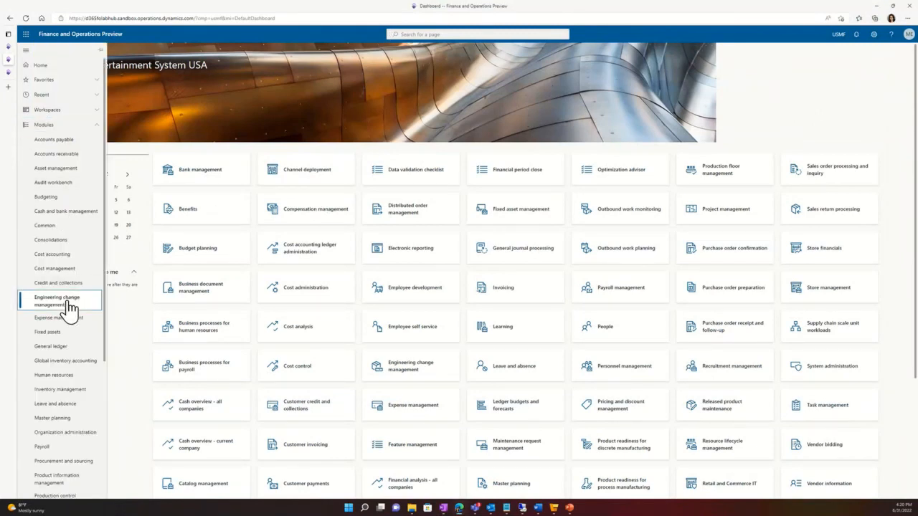
{"action": "left_click", "coordinate": [70, 284]}
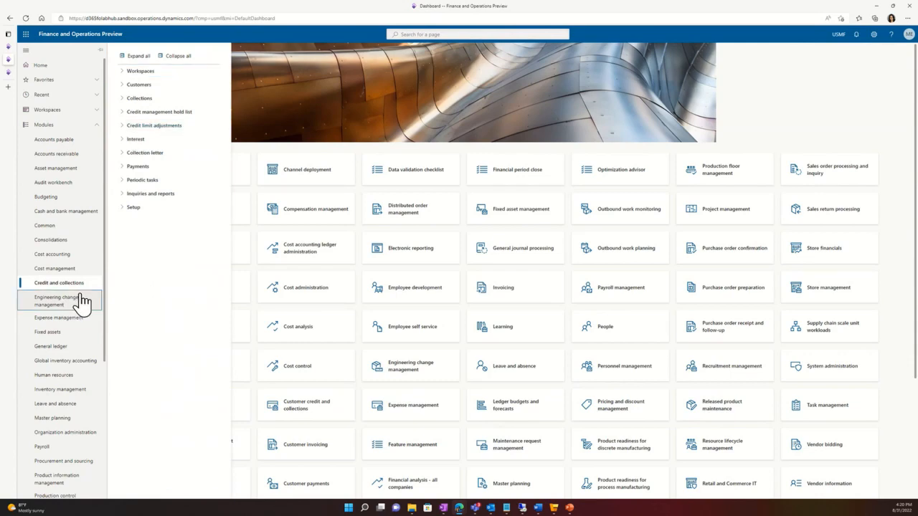
{"action": "left_click", "coordinate": [82, 301]}
{"action": "left_click", "coordinate": [159, 180]}
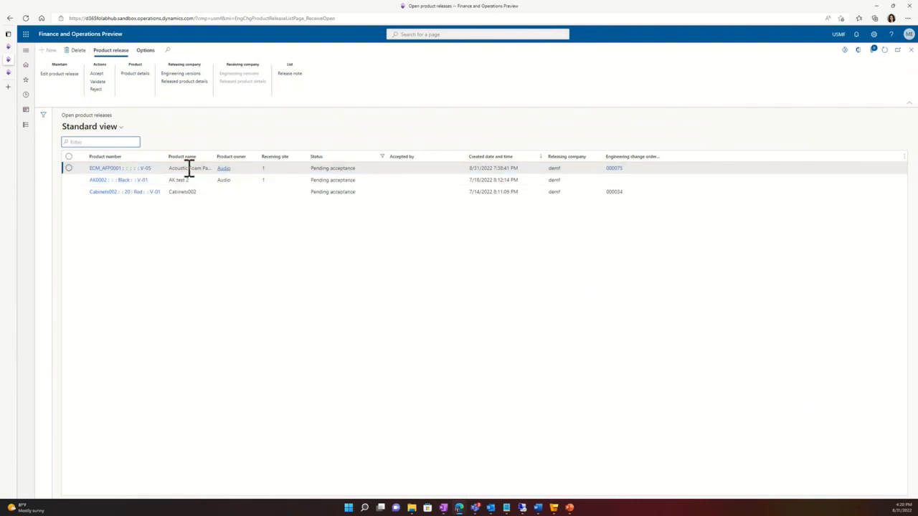
{"action": "left_click", "coordinate": [69, 167]}
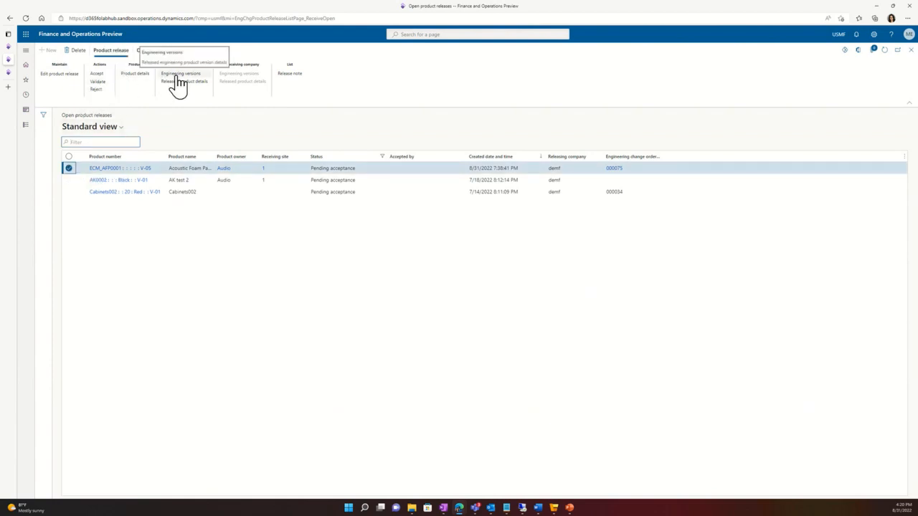
{"action": "left_click", "coordinate": [101, 81]}
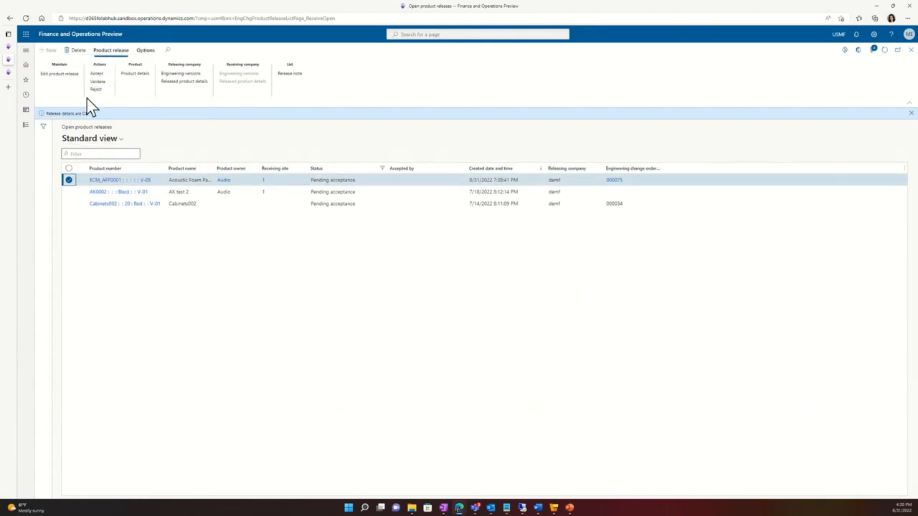
Step: Open the releasing company's engineering version V-05 and examine the lines of its Acoustic Foam Panel Formula, then close the formula
{"action": "left_click", "coordinate": [180, 73]}
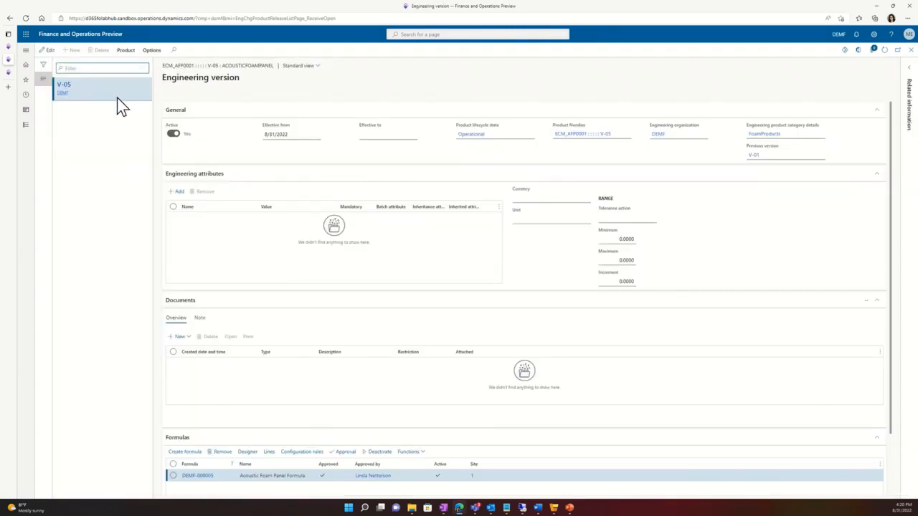
{"action": "scroll", "coordinate": [287, 473], "scroll_direction": "down", "scroll_amount": 1}
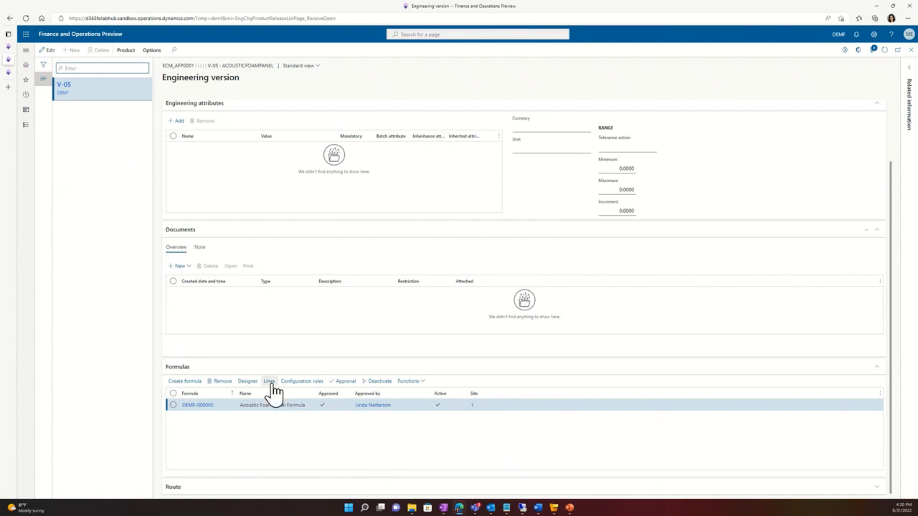
{"action": "left_click", "coordinate": [270, 383]}
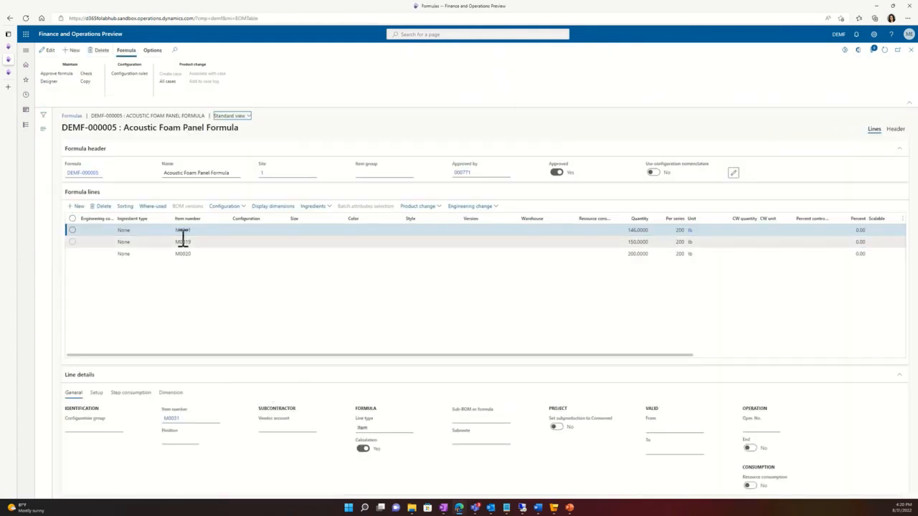
{"action": "left_click", "coordinate": [910, 50]}
Step: Open the readiness checks of version V-05, then complete and approve the BOM check despite it being assigned to nobody
{"action": "left_click", "coordinate": [125, 51]}
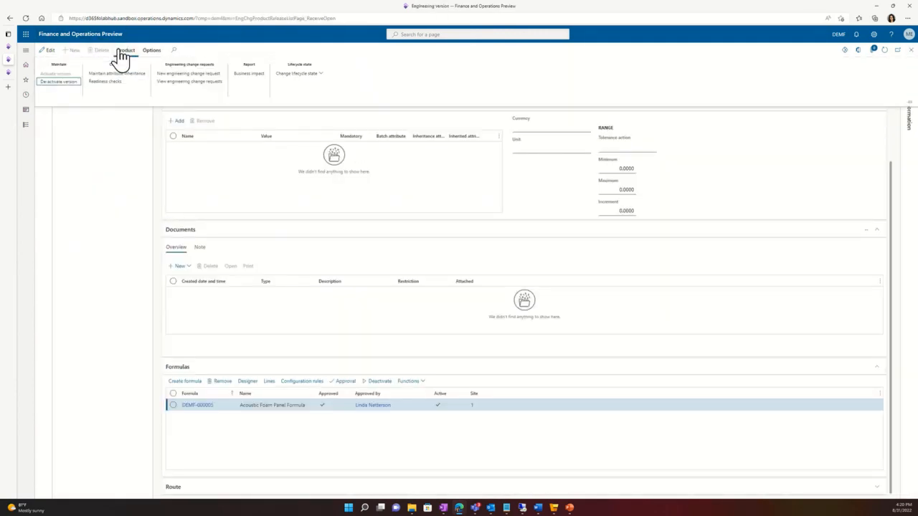
{"action": "left_click", "coordinate": [98, 82]}
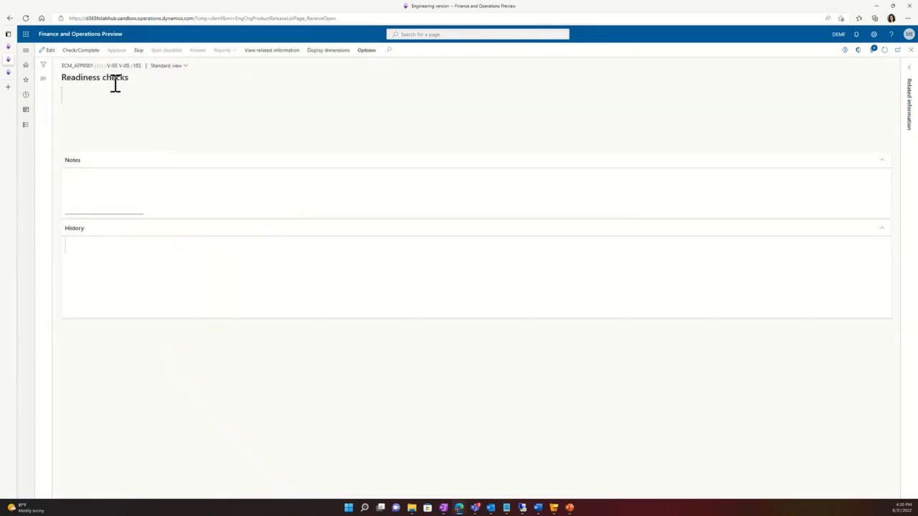
{"action": "left_click", "coordinate": [69, 105]}
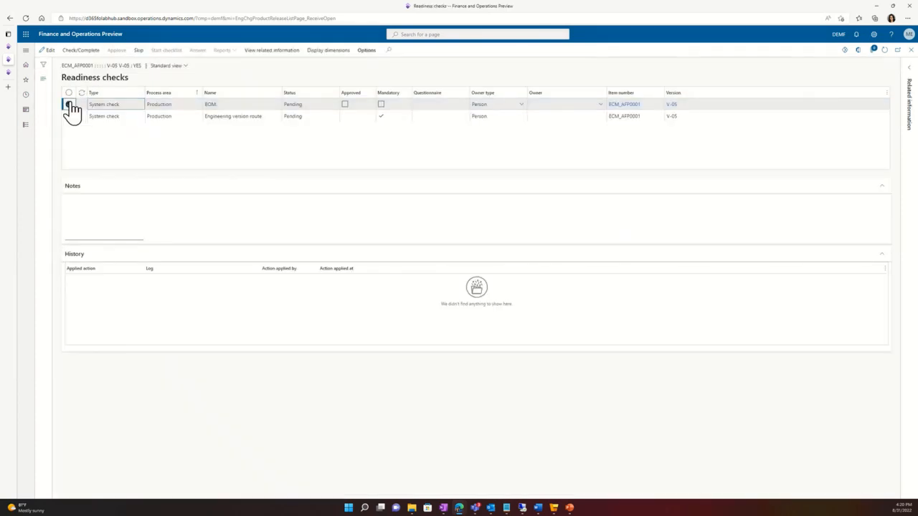
{"action": "left_click", "coordinate": [89, 50]}
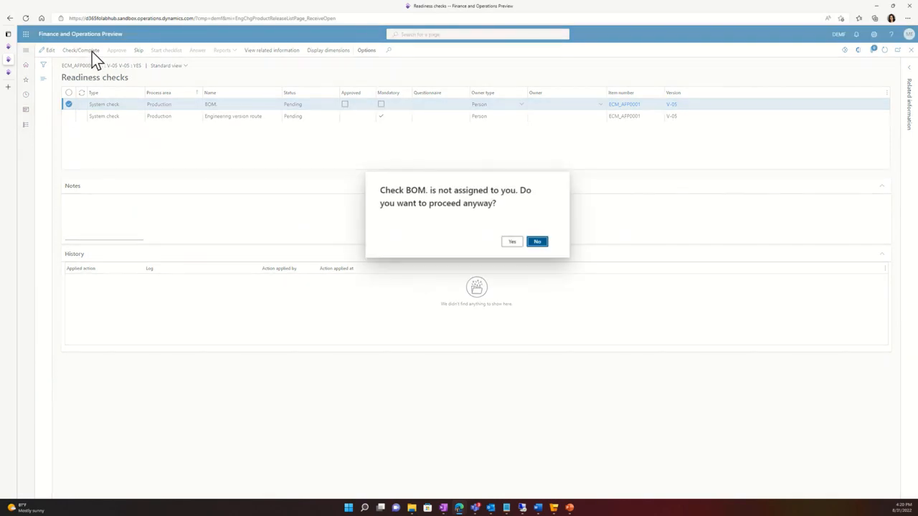
{"action": "left_click", "coordinate": [511, 242]}
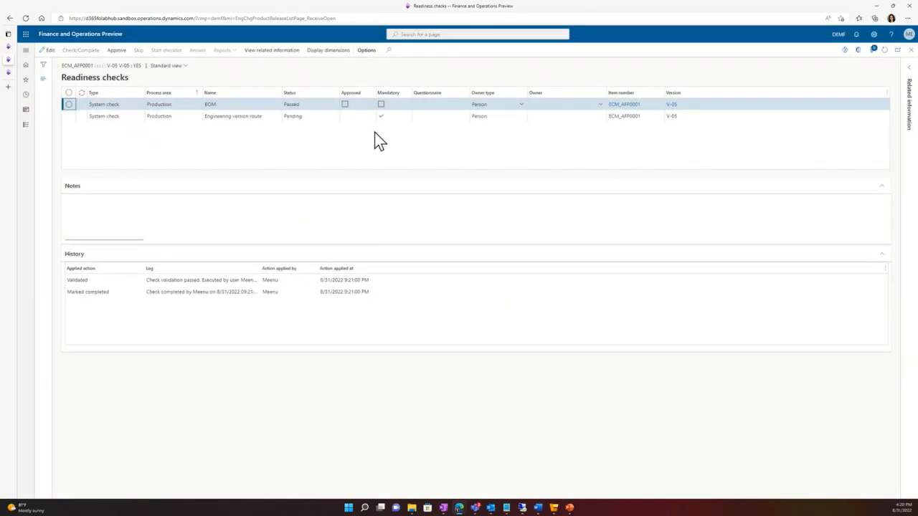
{"action": "left_click", "coordinate": [127, 52]}
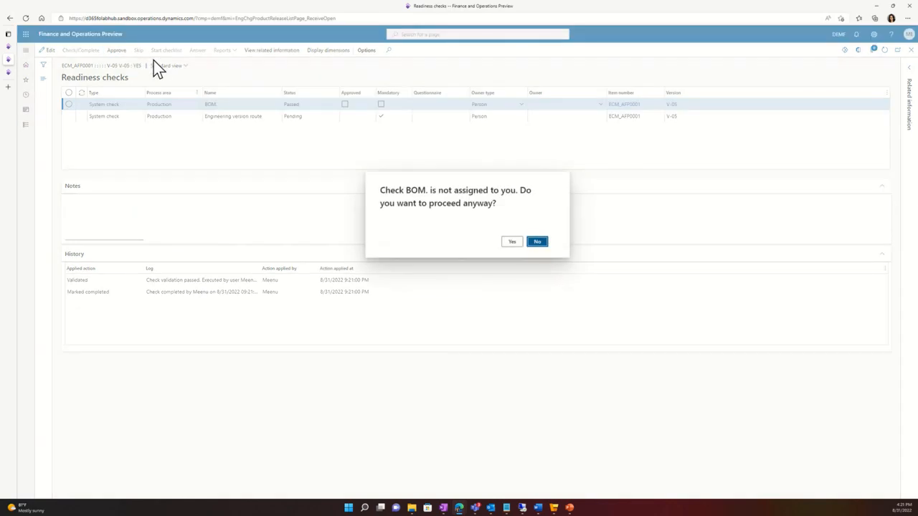
{"action": "left_click", "coordinate": [515, 242]}
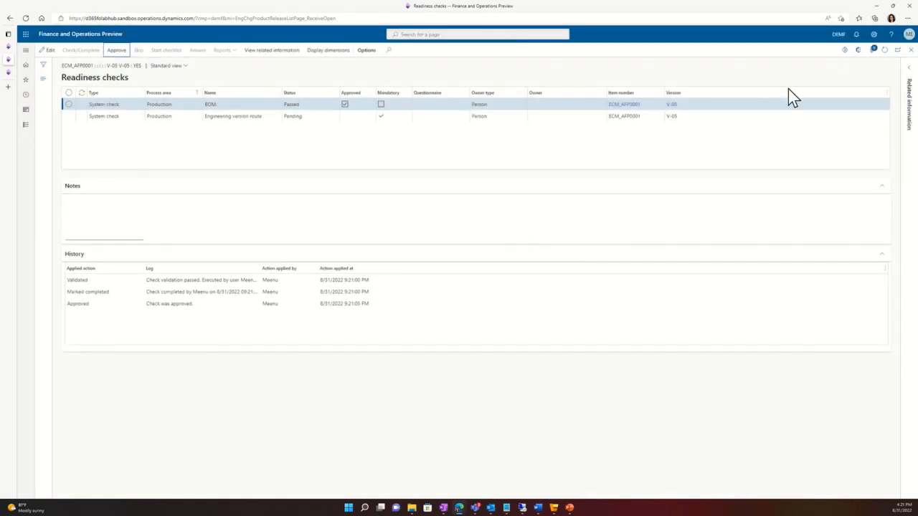
Step: Close the readiness checks and the engineering version, and accept the Acoustic Foam Panel V-05 product release
{"action": "left_click", "coordinate": [909, 50]}
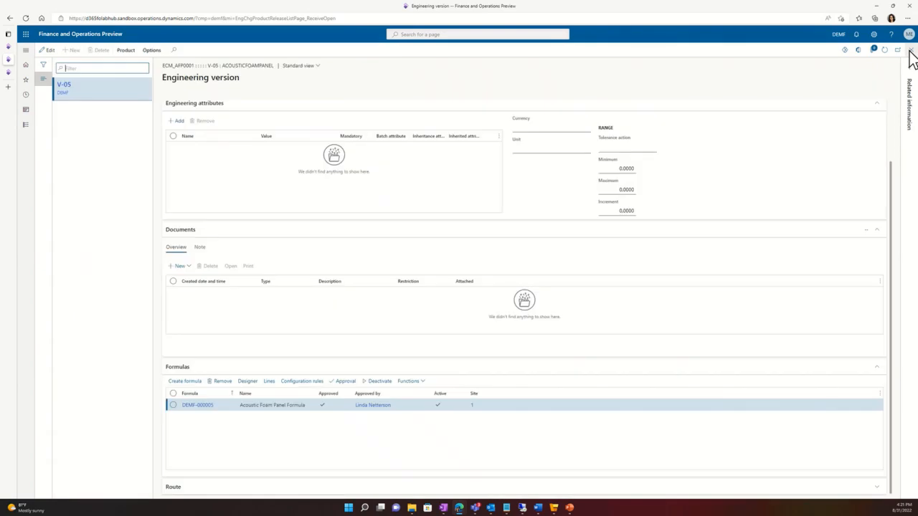
{"action": "left_click", "coordinate": [910, 52]}
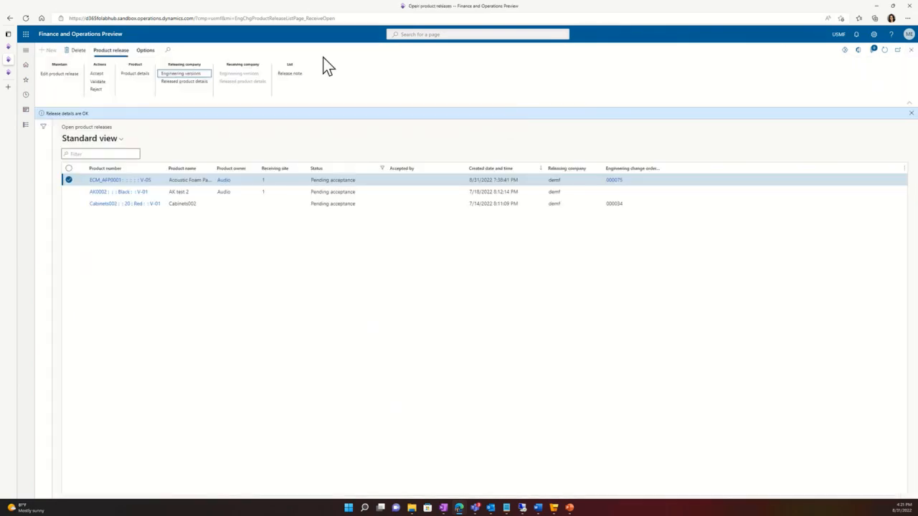
{"action": "left_click", "coordinate": [101, 74]}
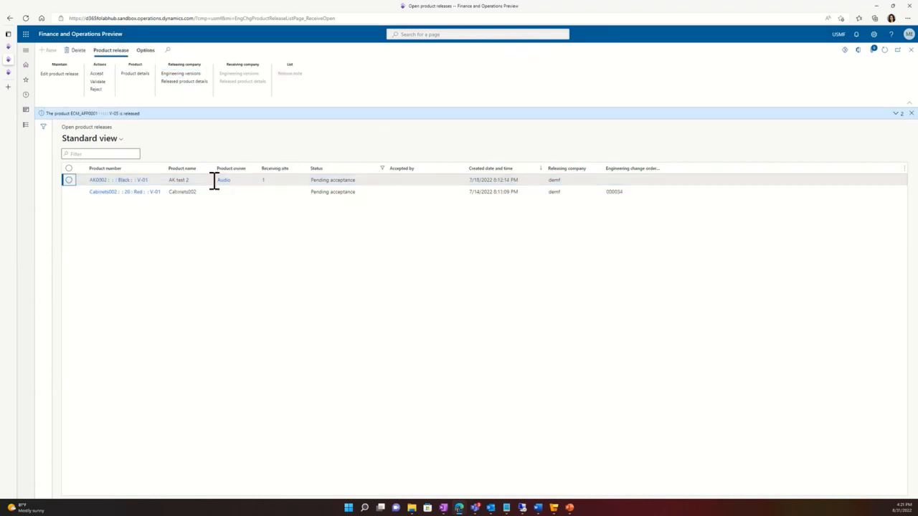
Step: Open the released products under Product information management and filter them to item numbers beginning with ECM
{"action": "left_click", "coordinate": [26, 125]}
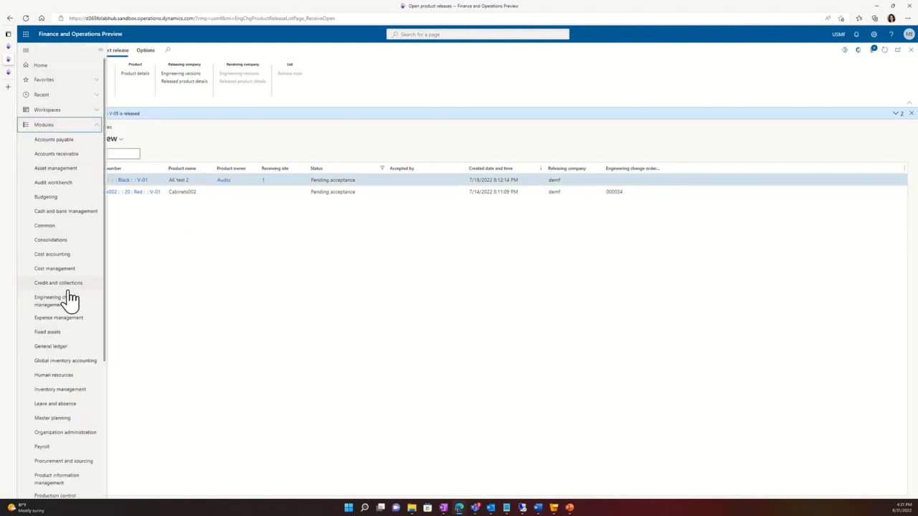
{"action": "left_click", "coordinate": [66, 480]}
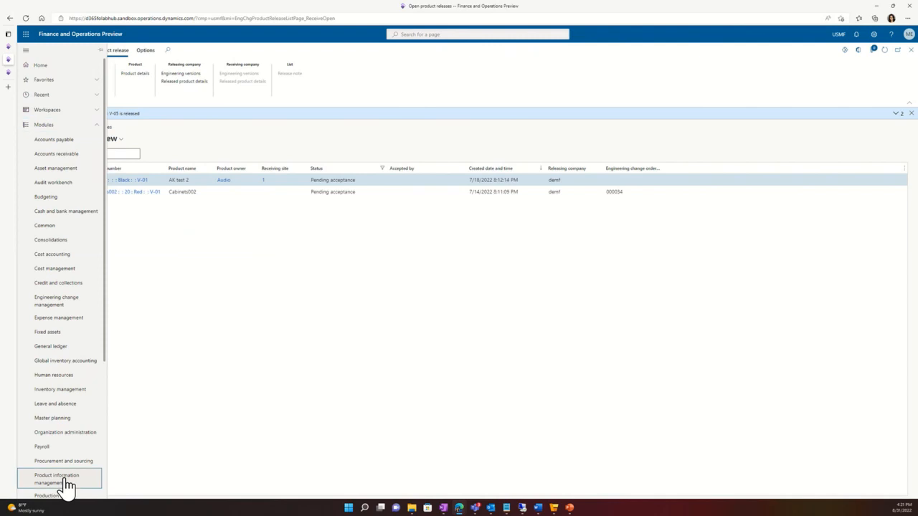
{"action": "left_click", "coordinate": [149, 160]}
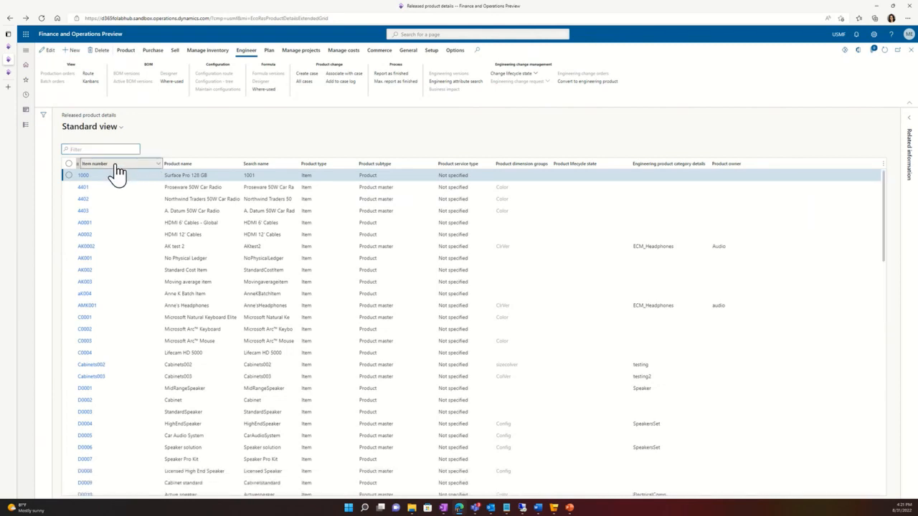
{"action": "left_click", "coordinate": [115, 166]}
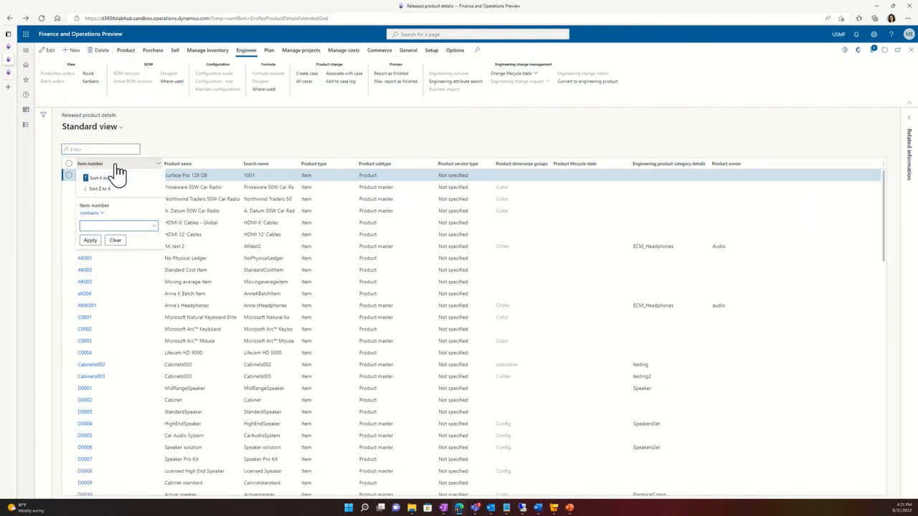
{"action": "type", "text": "ECM"}
{"action": "left_click", "coordinate": [101, 213]}
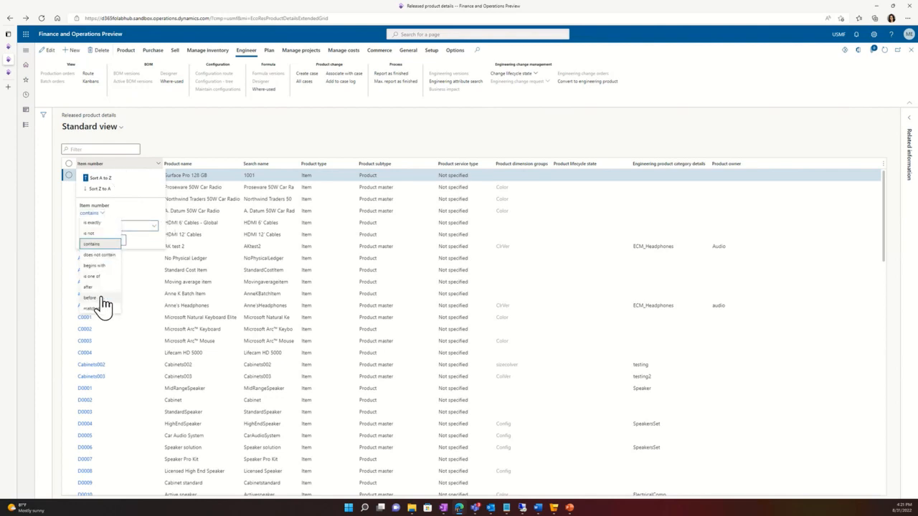
{"action": "left_click", "coordinate": [99, 264]}
{"action": "left_click", "coordinate": [97, 240]}
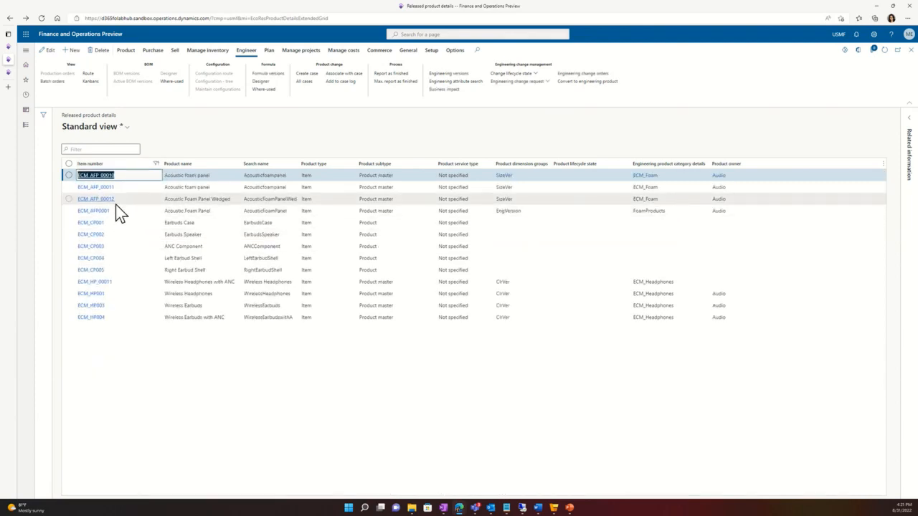
Step: Open the formula versions of the released Acoustic Foam Panel item ECM_AFP0001
{"action": "left_click", "coordinate": [70, 213]}
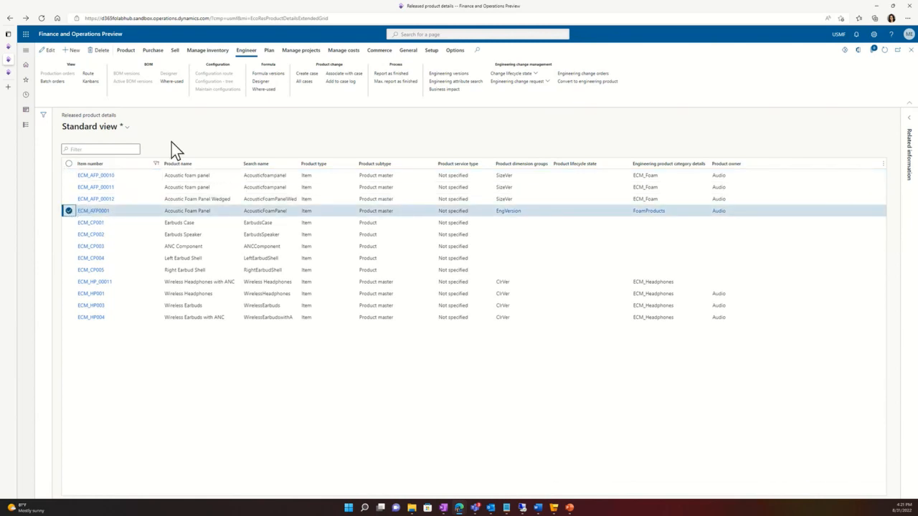
{"action": "left_click", "coordinate": [281, 74]}
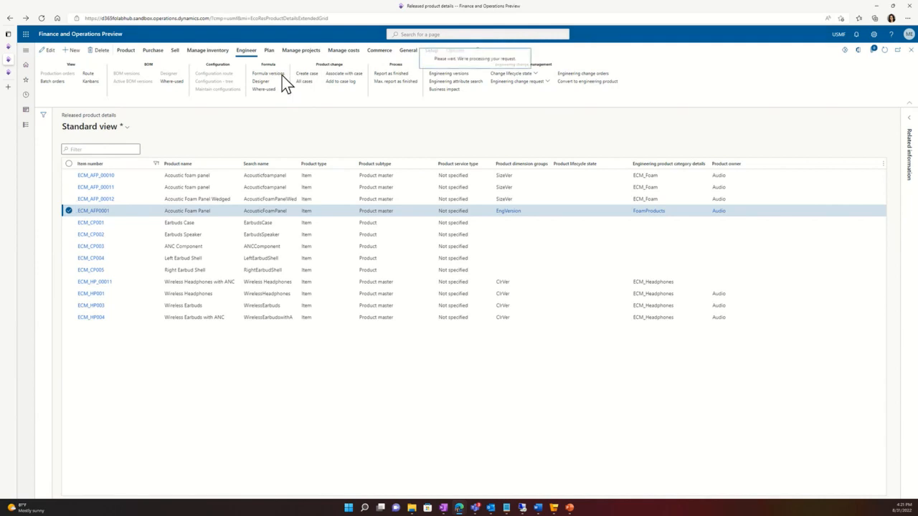